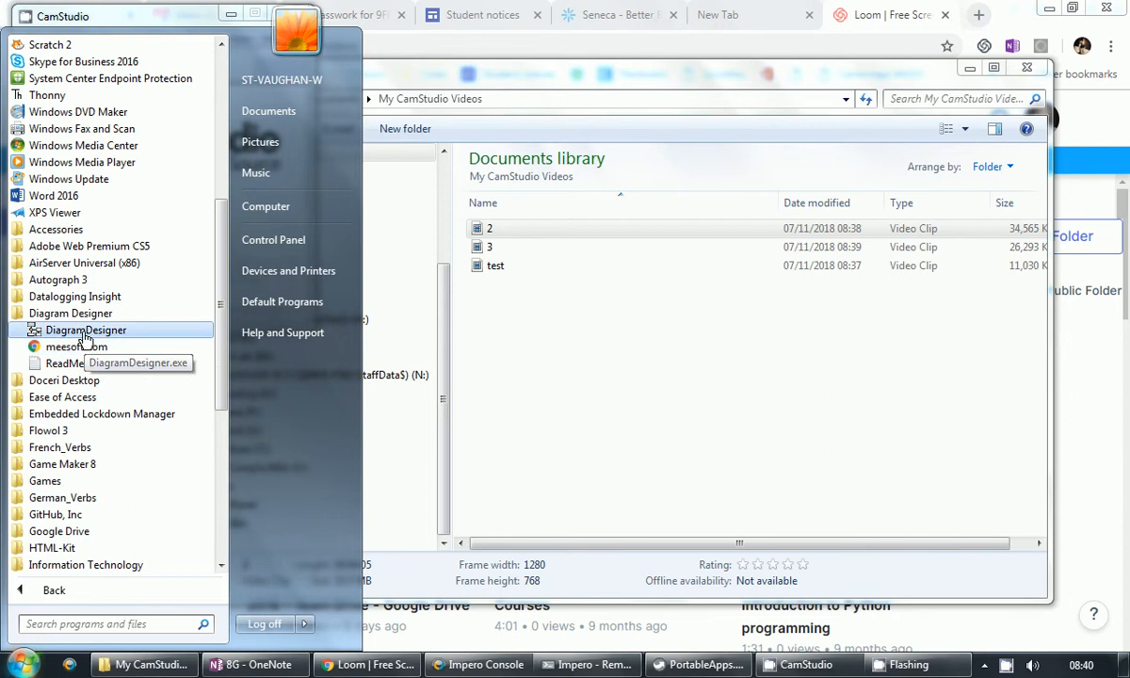
Step: Launch DiagramDesigner from the Start menu's Diagram Designer folder
left_click(90, 330)
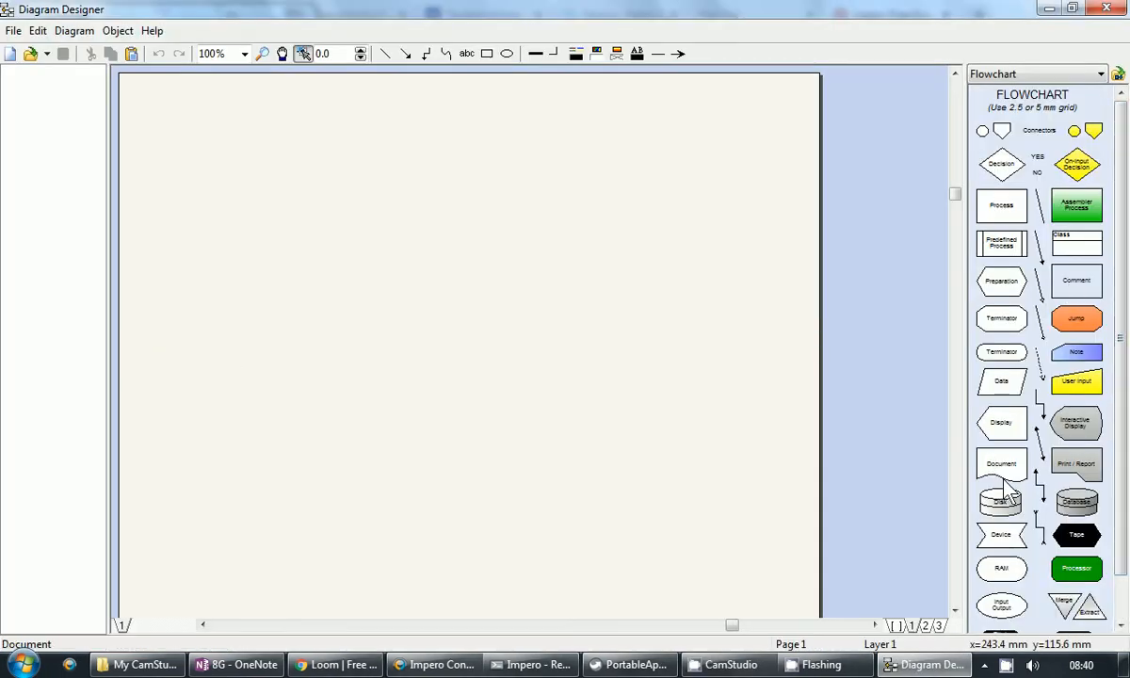
Step: Place a Terminator shape near the top left of the page and label it Start
left_click_drag(1006, 358, 300, 162)
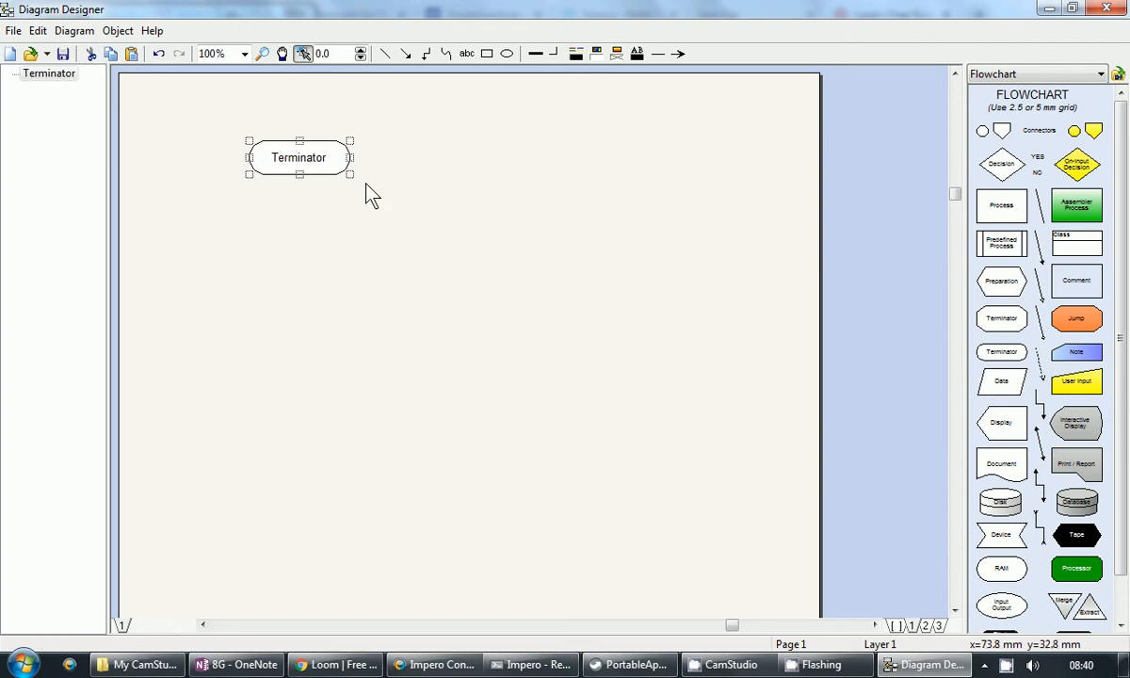
double_click(311, 159)
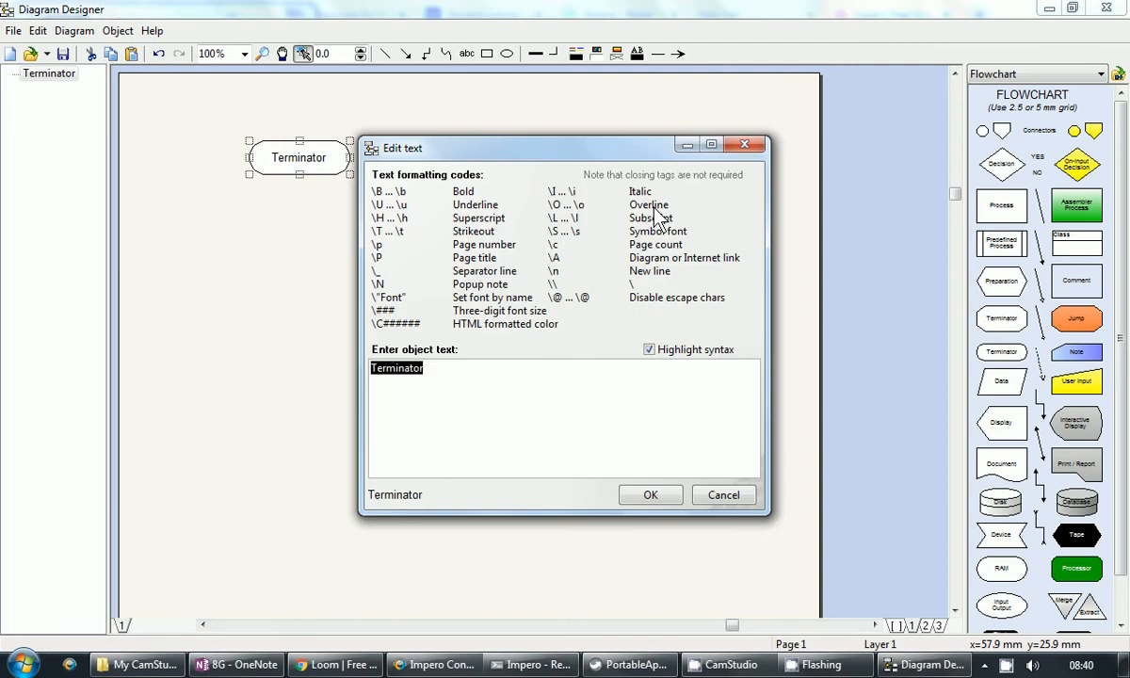
type("Start")
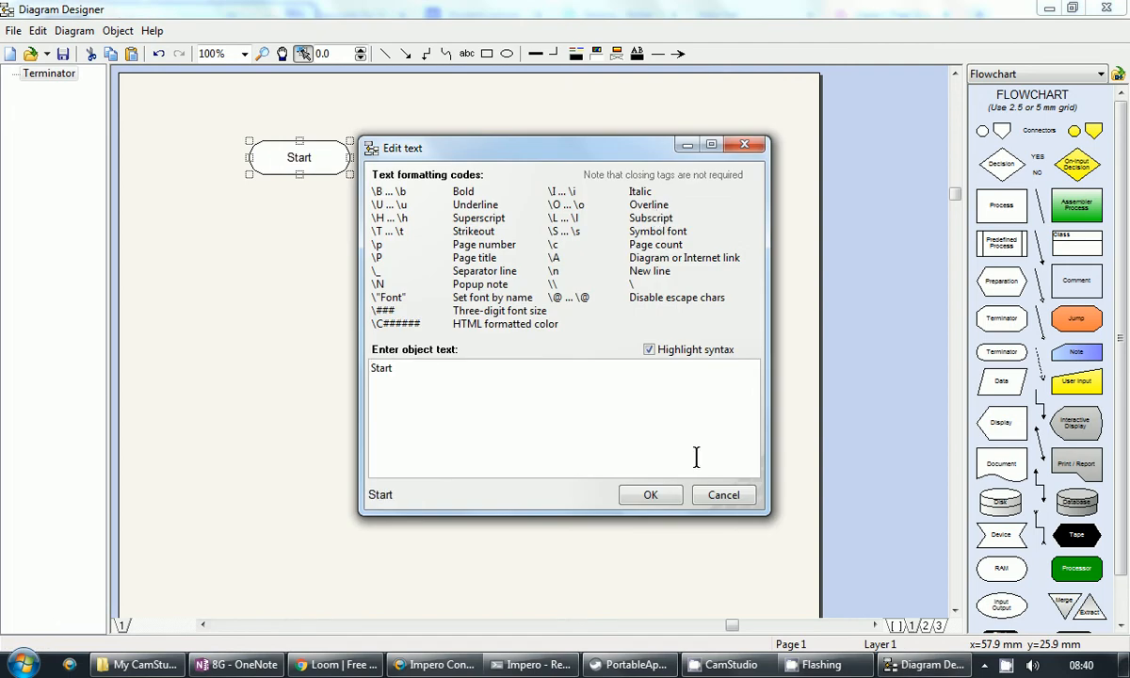
left_click(649, 495)
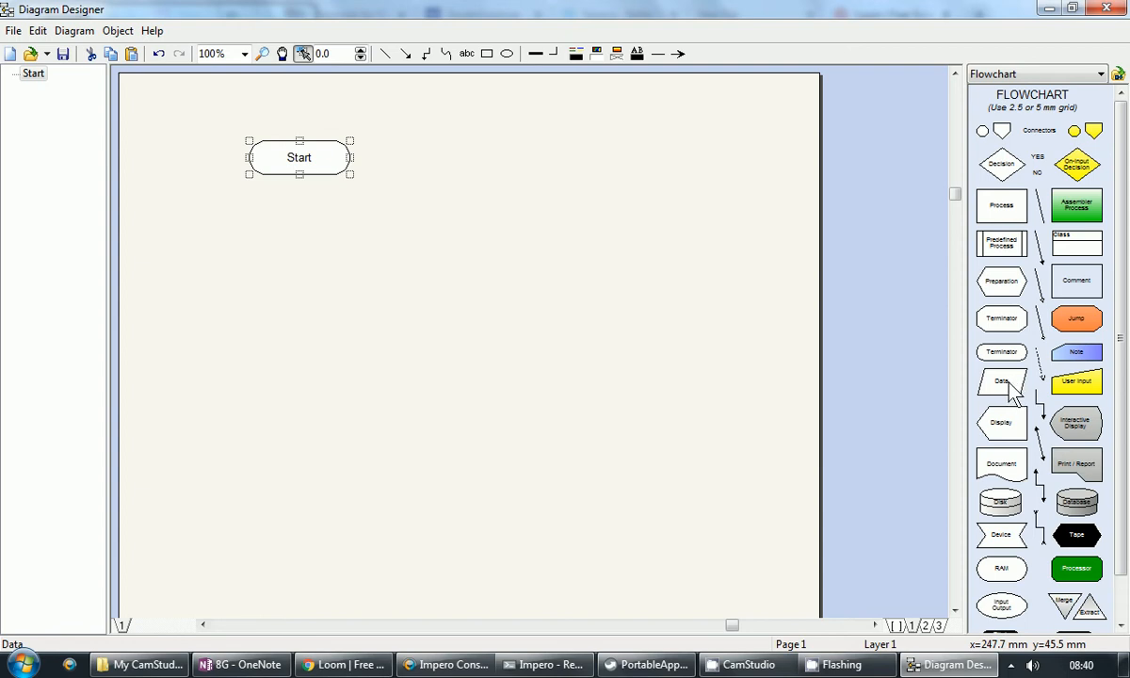
Step: Add a Data parallelogram labelled 'INPUT username' just below Start, nudging it closer
left_click_drag(1006, 390, 294, 271)
double_click(298, 272)
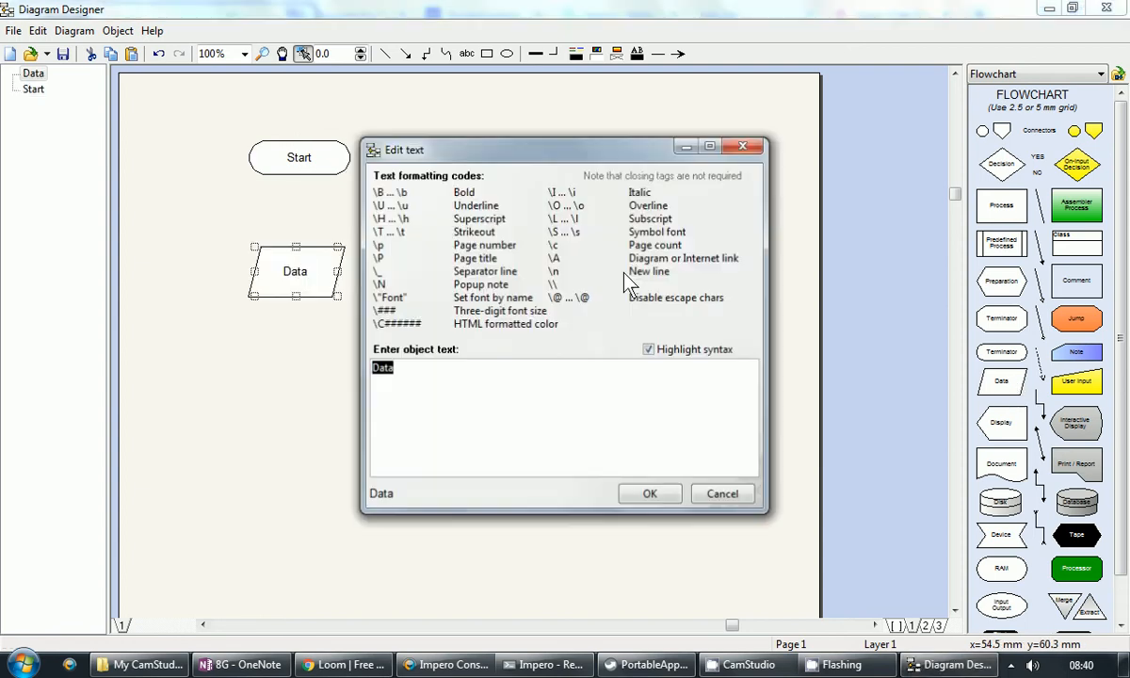
type("INP")
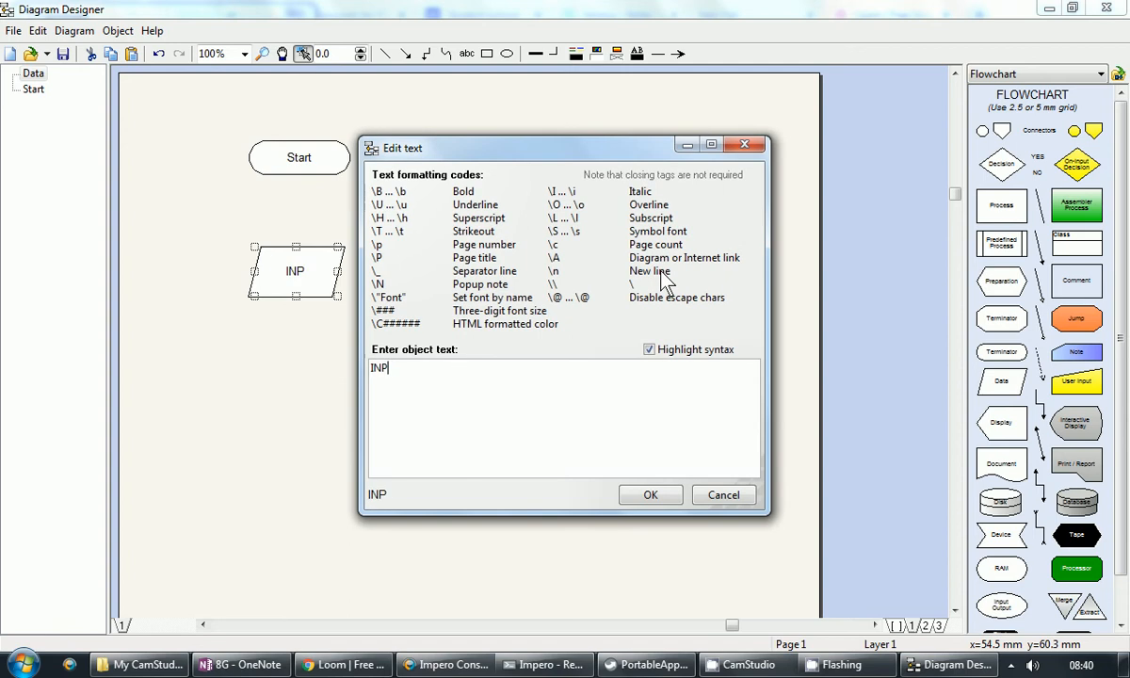
type("UT usernb")
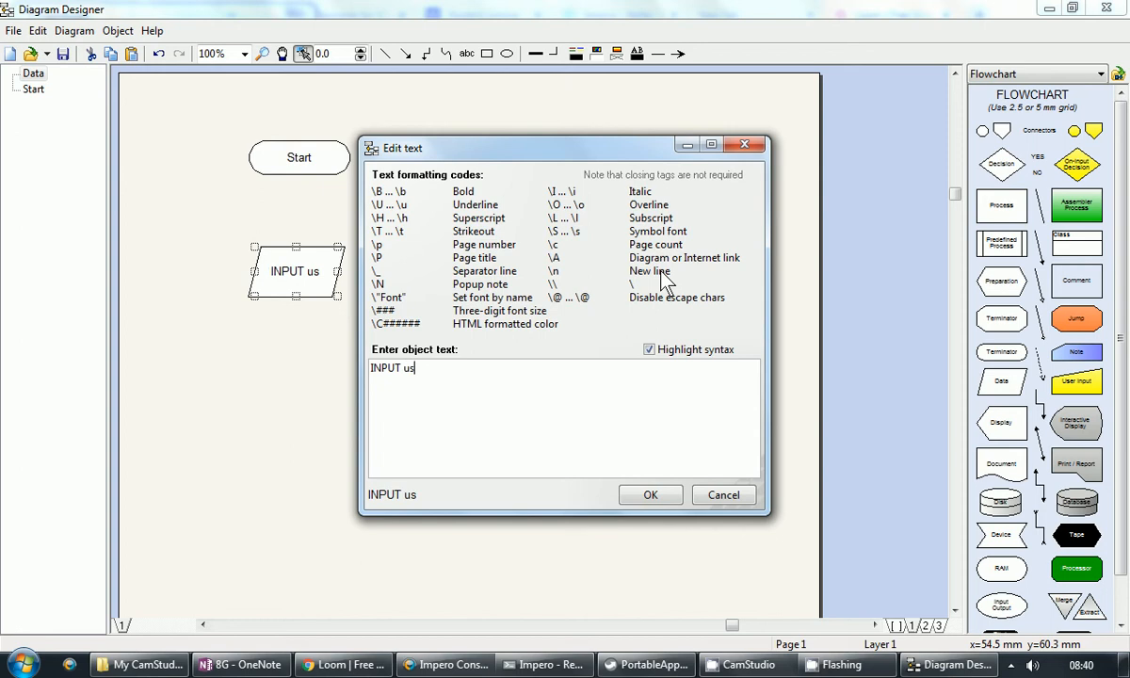
key("BackSpace")
key("BackSpace")
type("name")
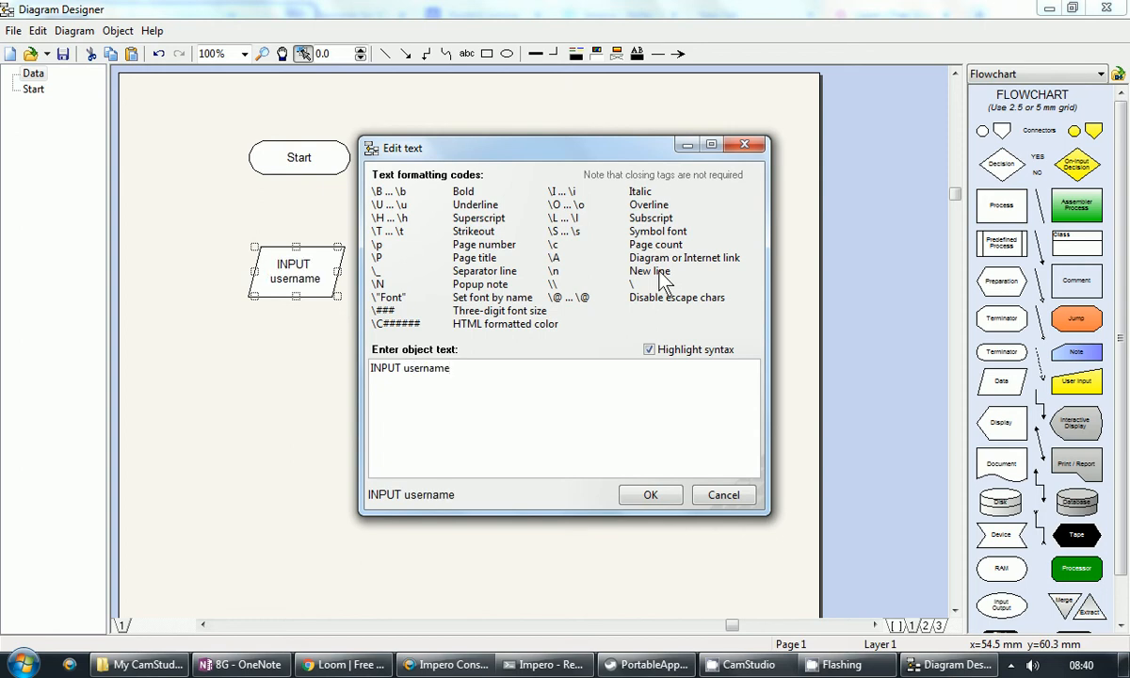
left_click(653, 494)
left_click_drag(312, 287, 309, 263)
left_click(449, 237)
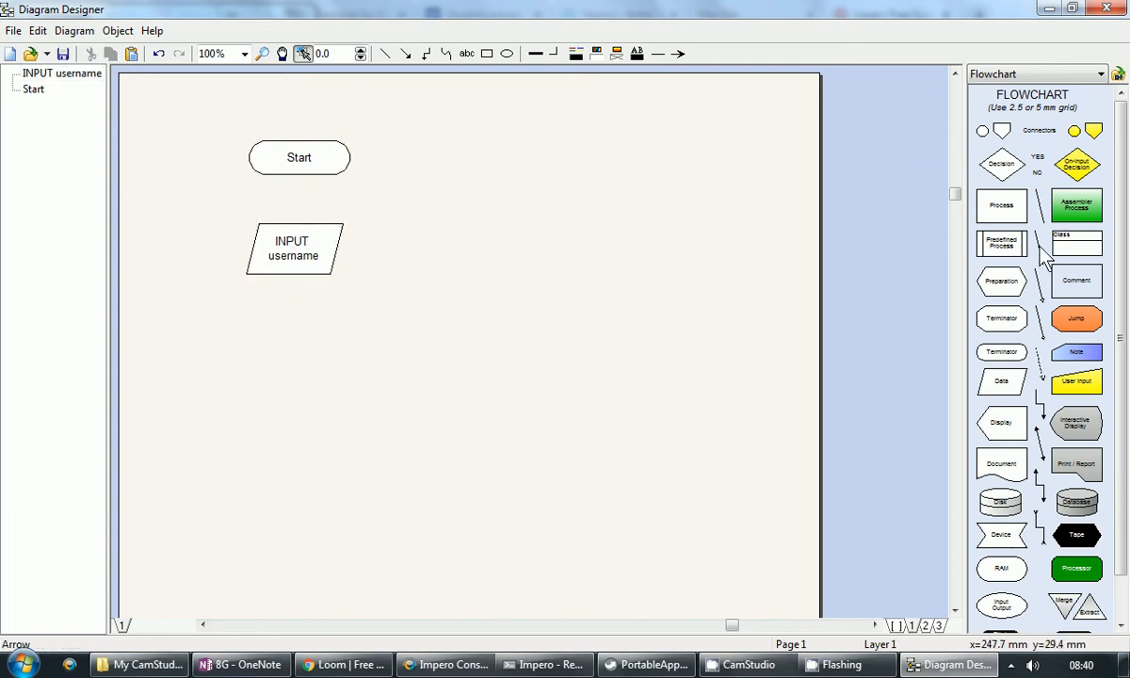
Step: Draw an arrow from the bottom of Start down to the INPUT username shape
left_click_drag(1040, 249, 298, 176)
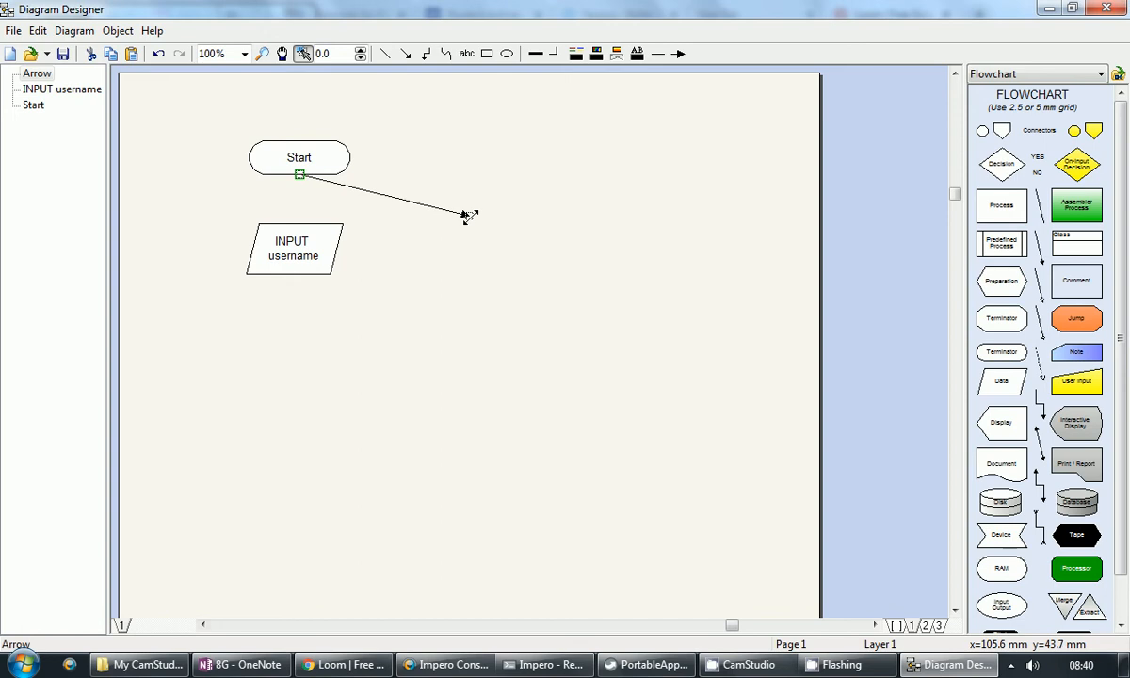
left_click_drag(464, 215, 293, 239)
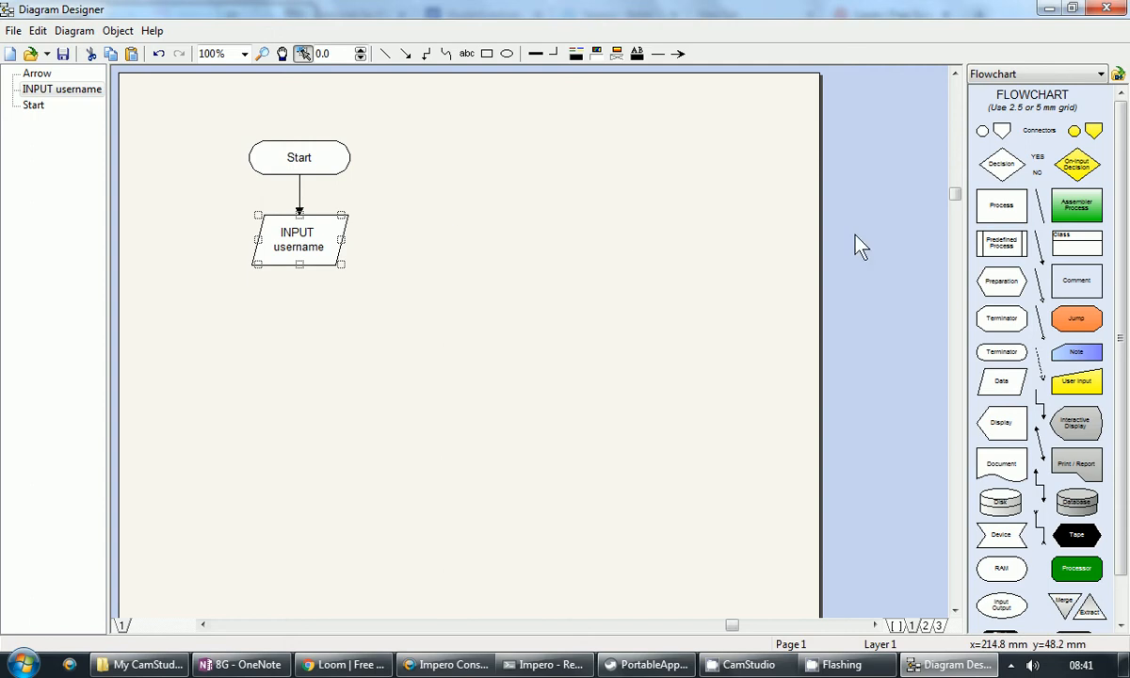
Step: Add a decision diamond labelled username = "Bob" below INPUT username, moved slightly up
left_click(299, 368)
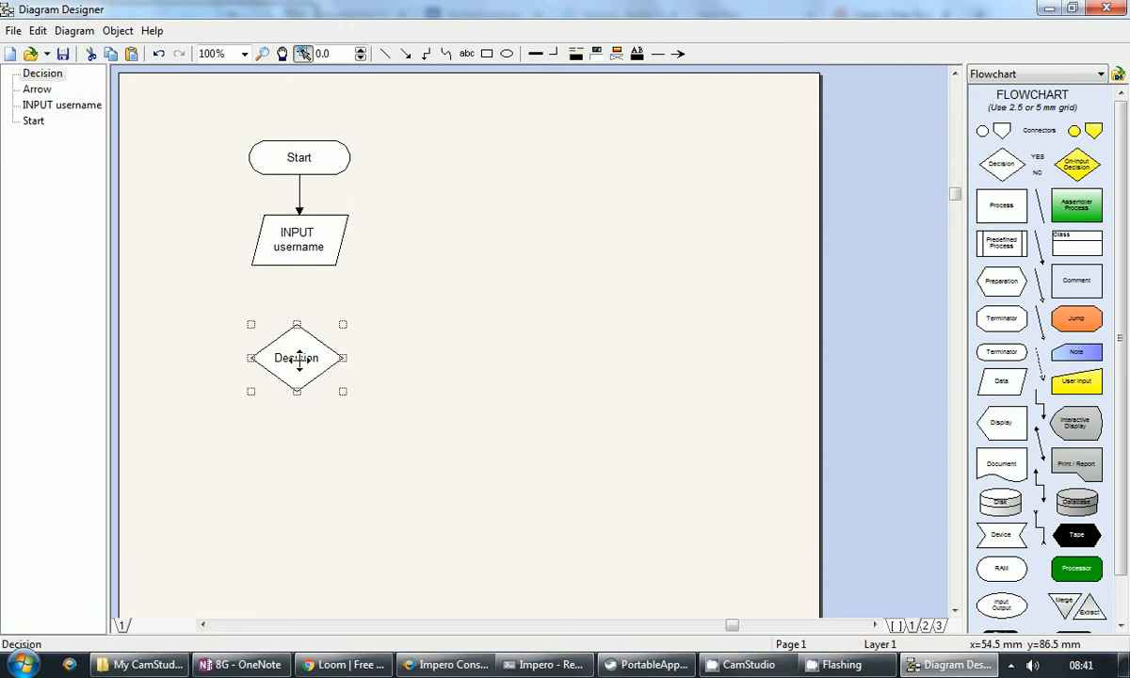
double_click(298, 359)
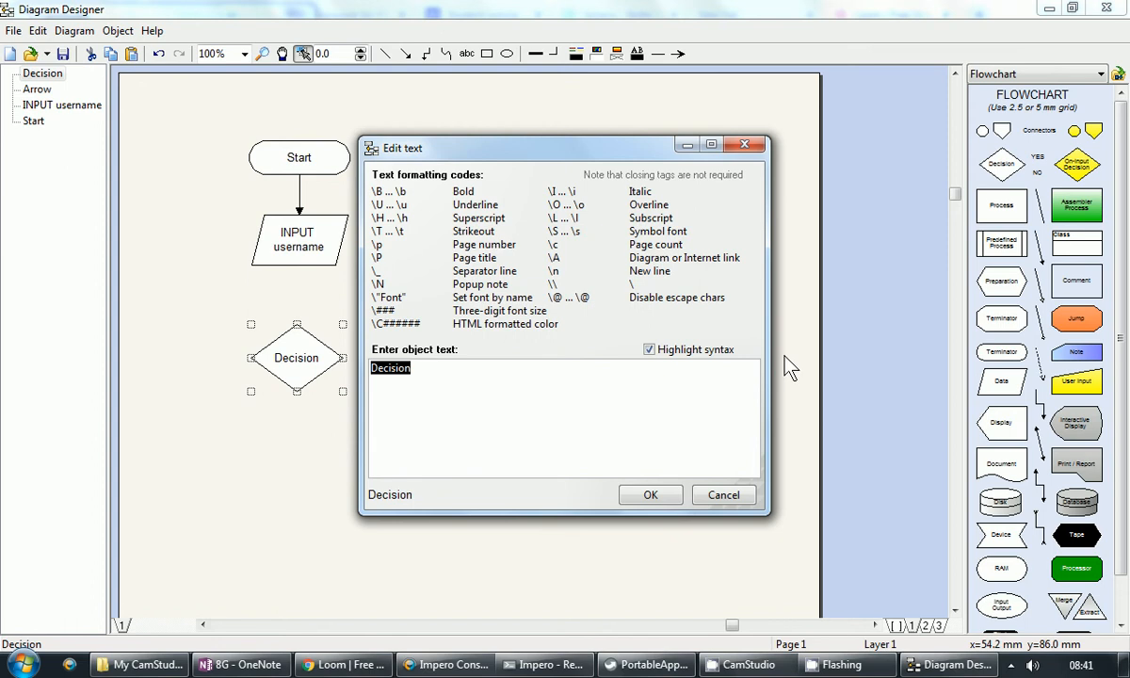
type("username")
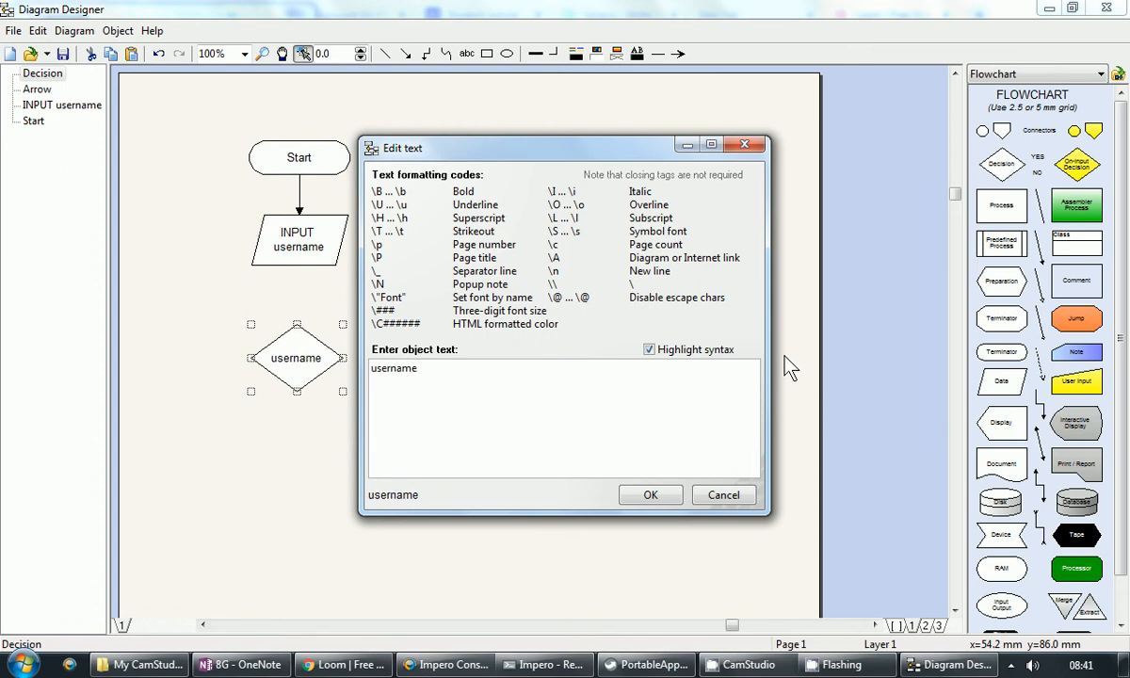
type(" =")
type("\"Bob\"")
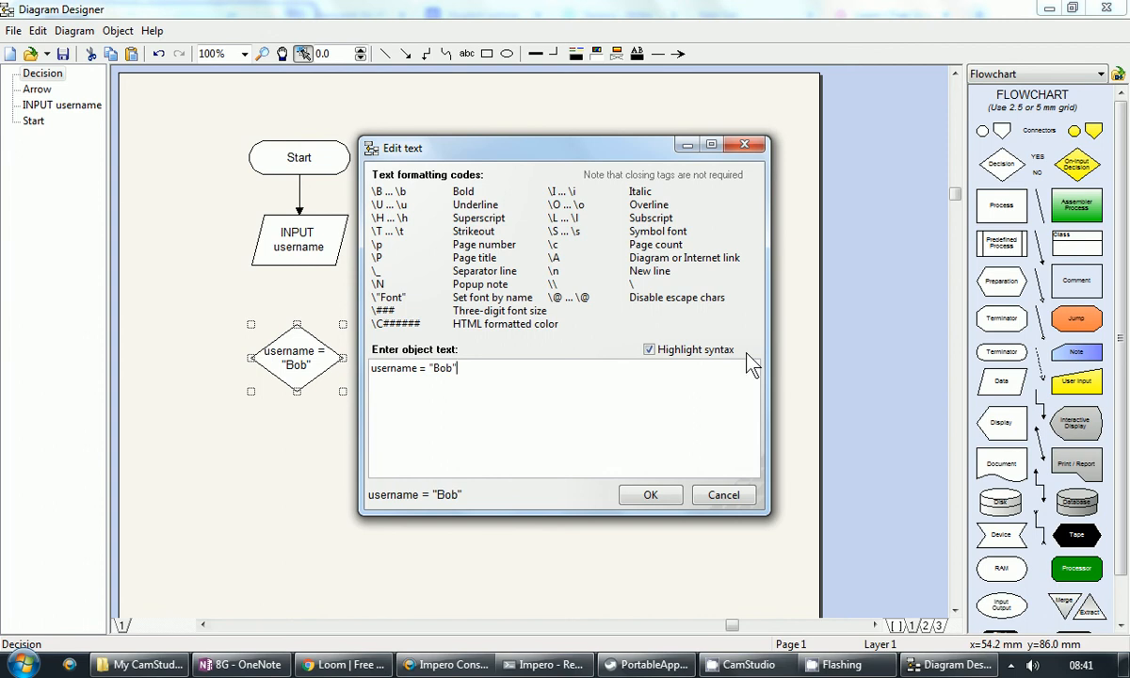
left_click(650, 497)
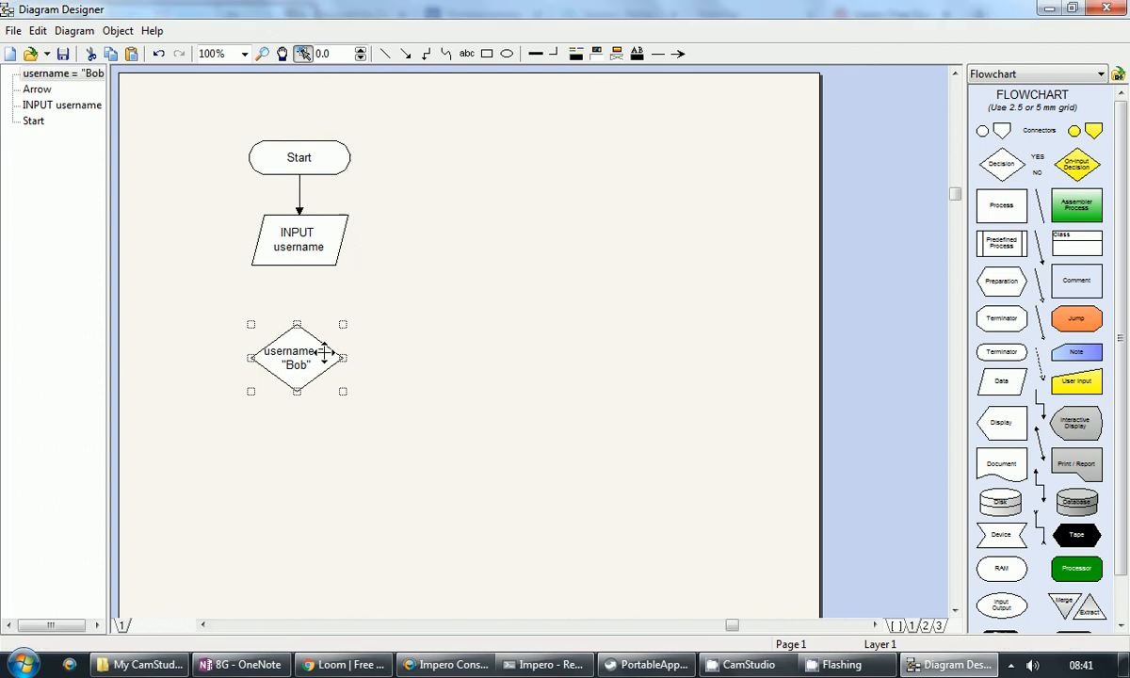
left_click_drag(300, 359, 299, 341)
left_click(391, 337)
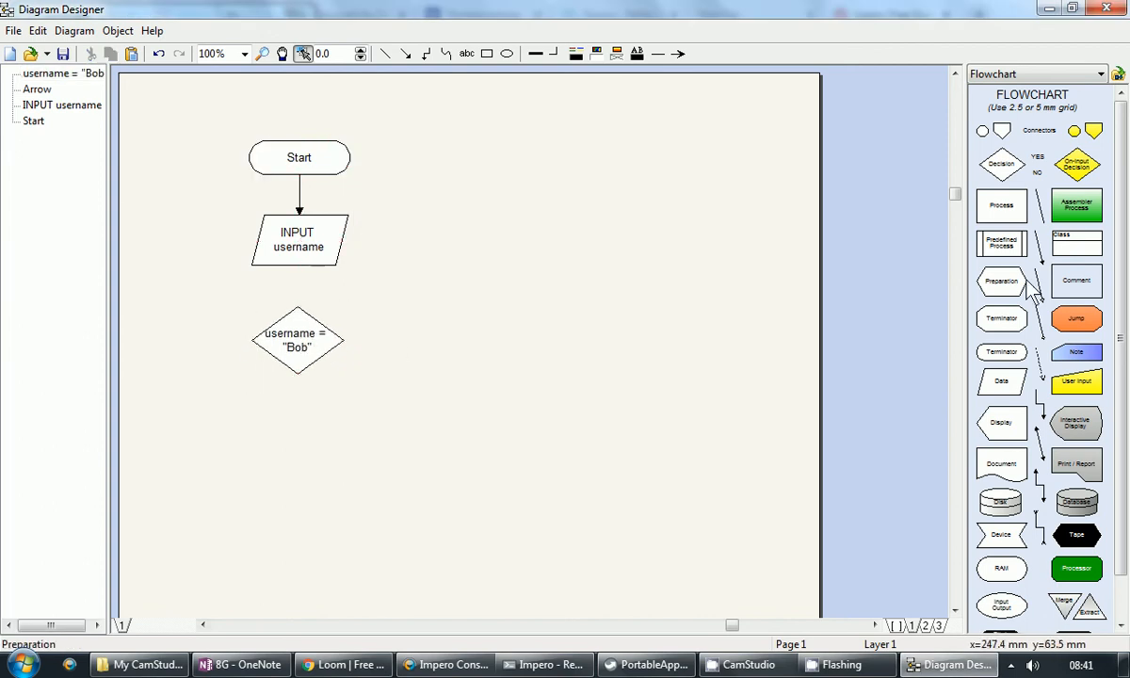
Step: Attach an arrow from INPUT username to the diamond's top, and discard a stray Process box
left_click_drag(1041, 251, 299, 266)
left_click_drag(478, 341, 297, 344)
left_click(300, 335)
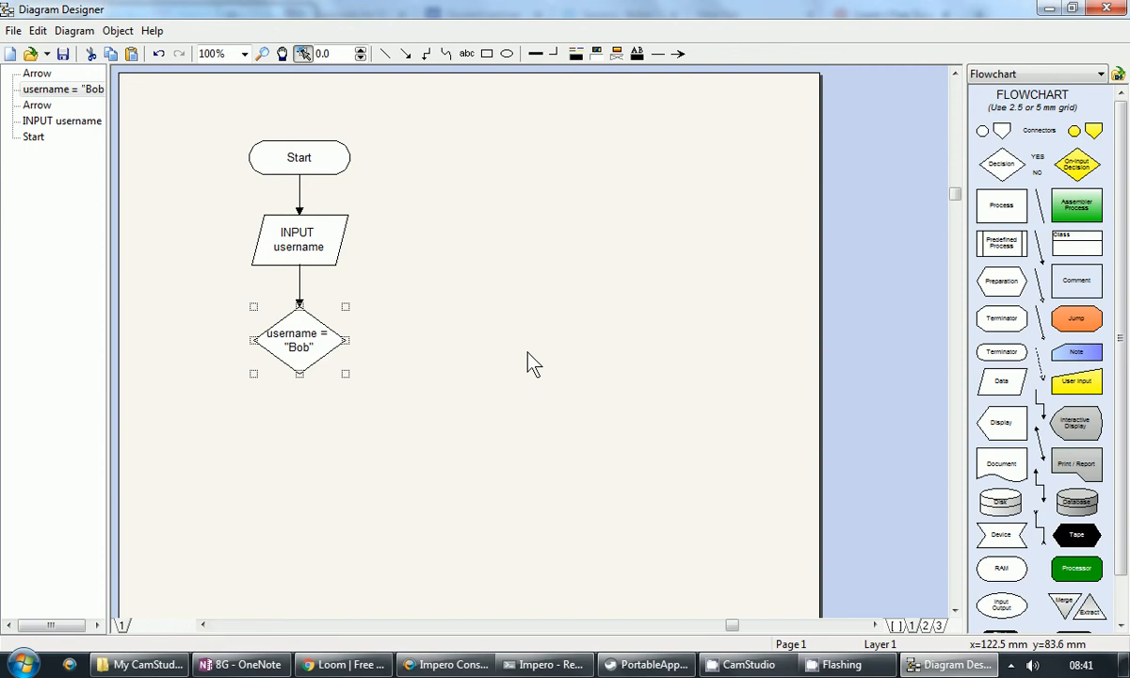
left_click_drag(1006, 208, 454, 348)
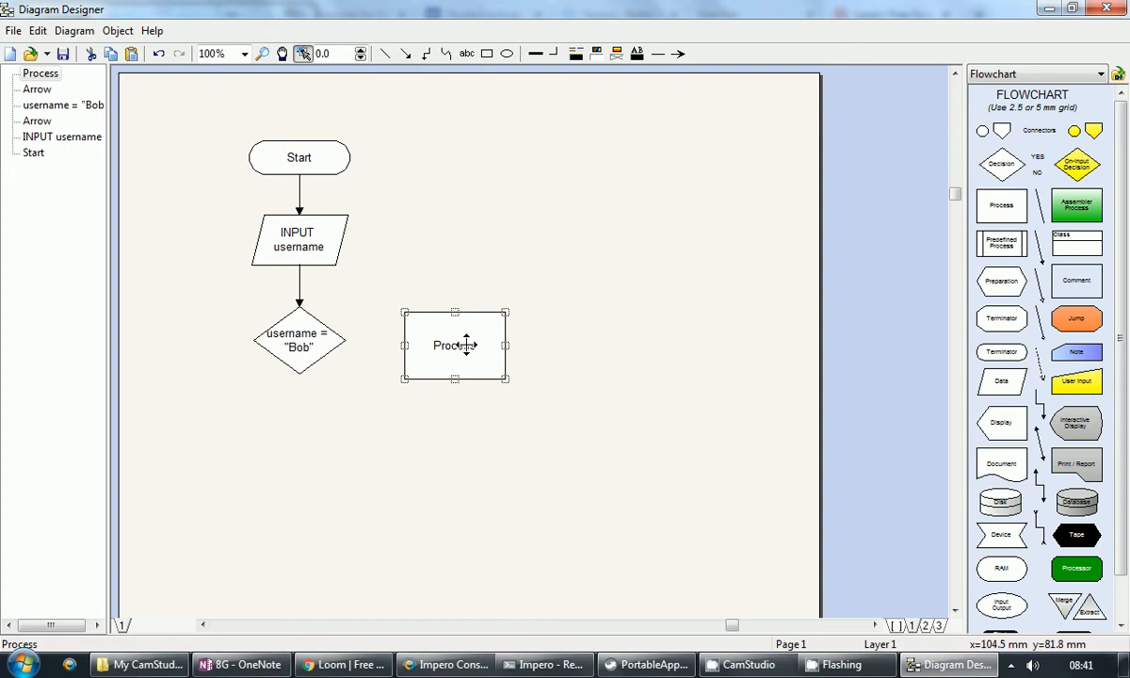
key("Delete")
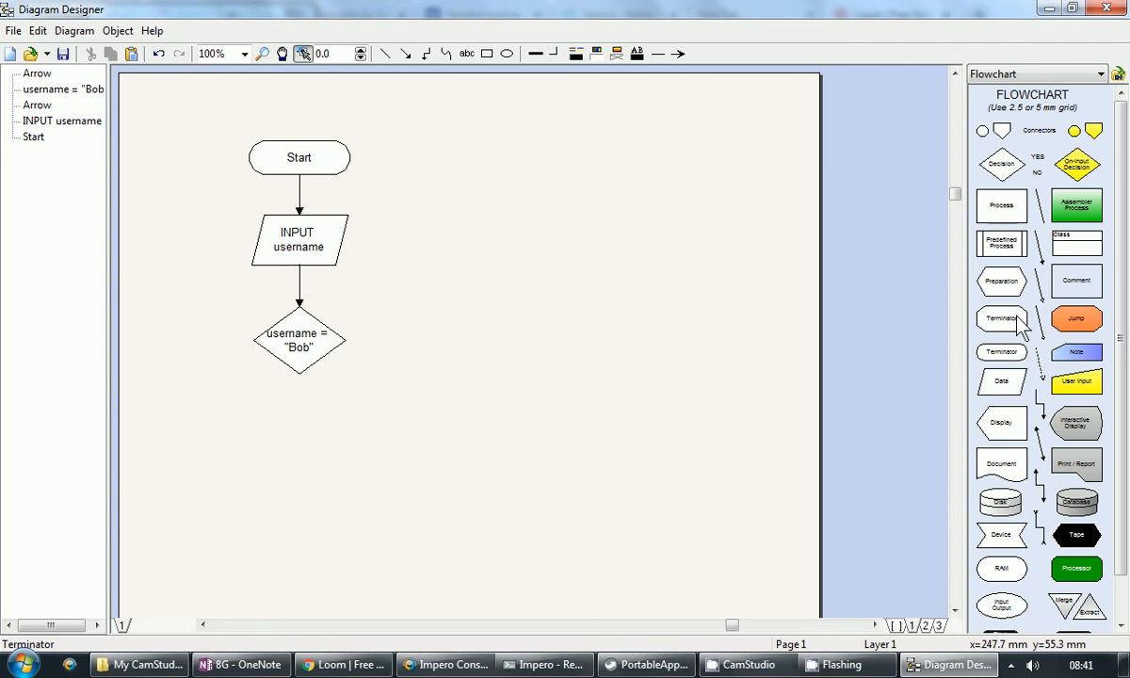
Step: Add a Data shape reading OUTPUT "Incorrect username, try again" right of the decision, enlarged to fit
left_click_drag(1007, 389, 456, 348)
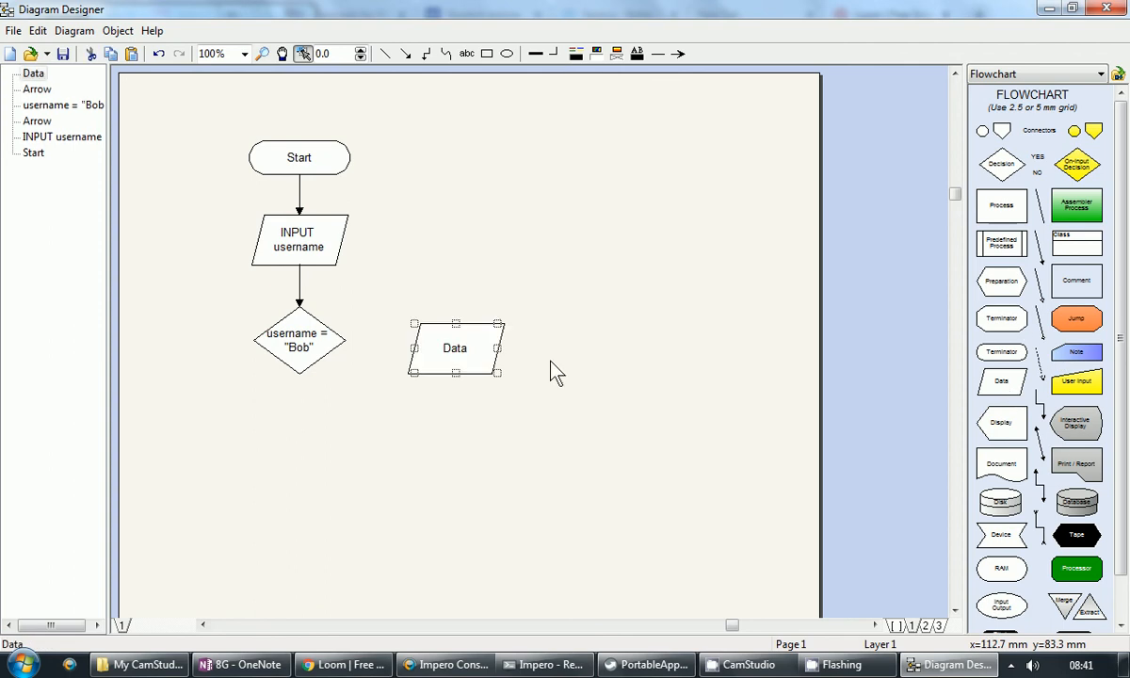
double_click(456, 347)
type("OUTPUT")
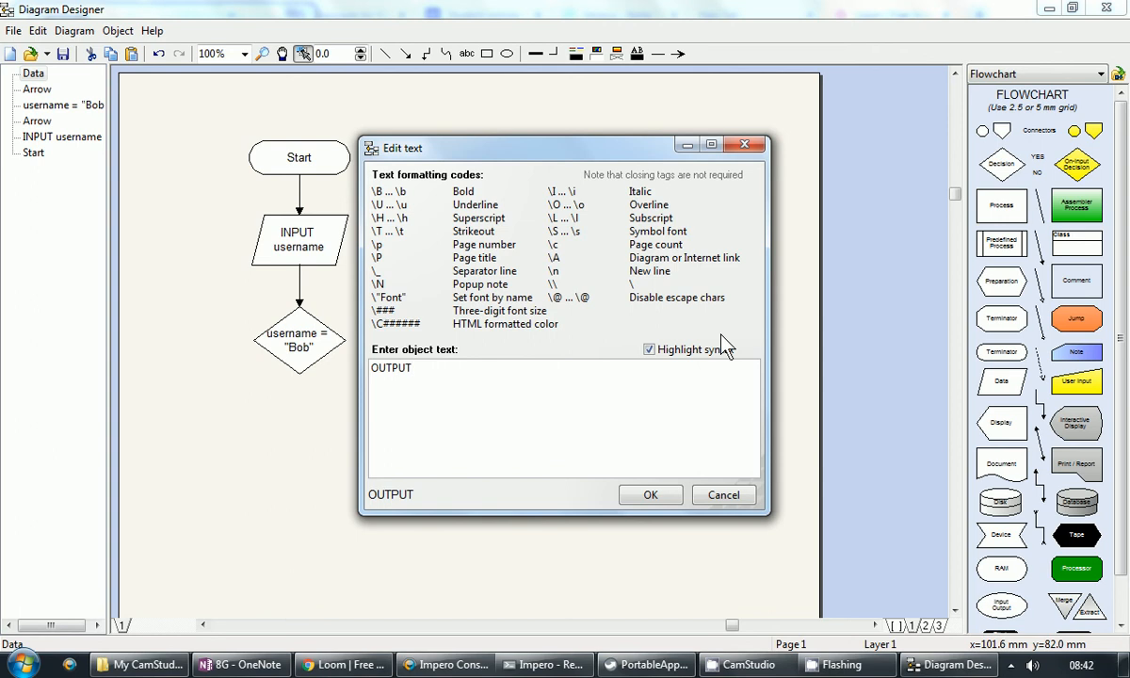
type(" \"Incorrect user")
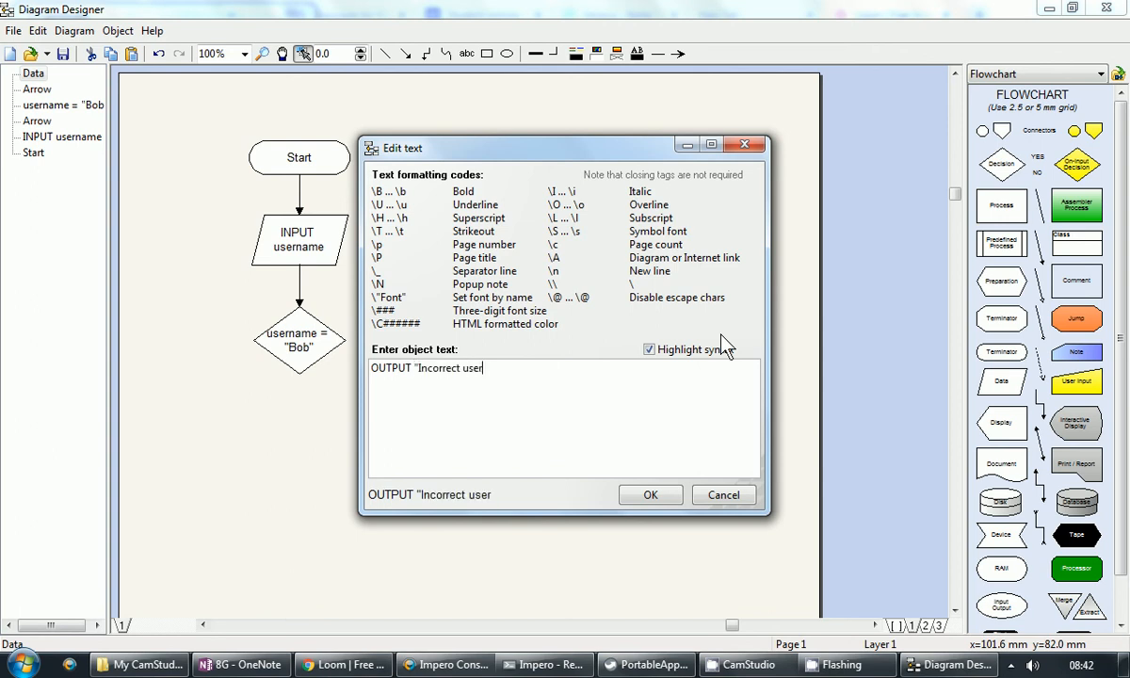
type("name, try again\"")
left_click(659, 495)
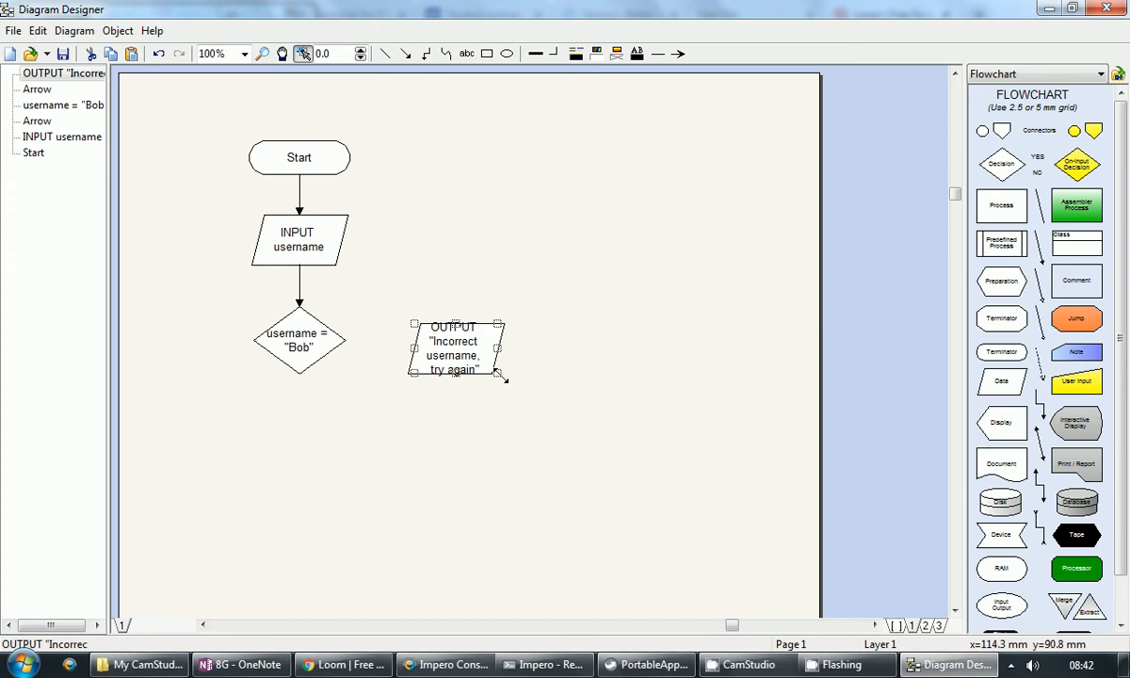
left_click_drag(499, 373, 524, 390)
left_click(593, 378)
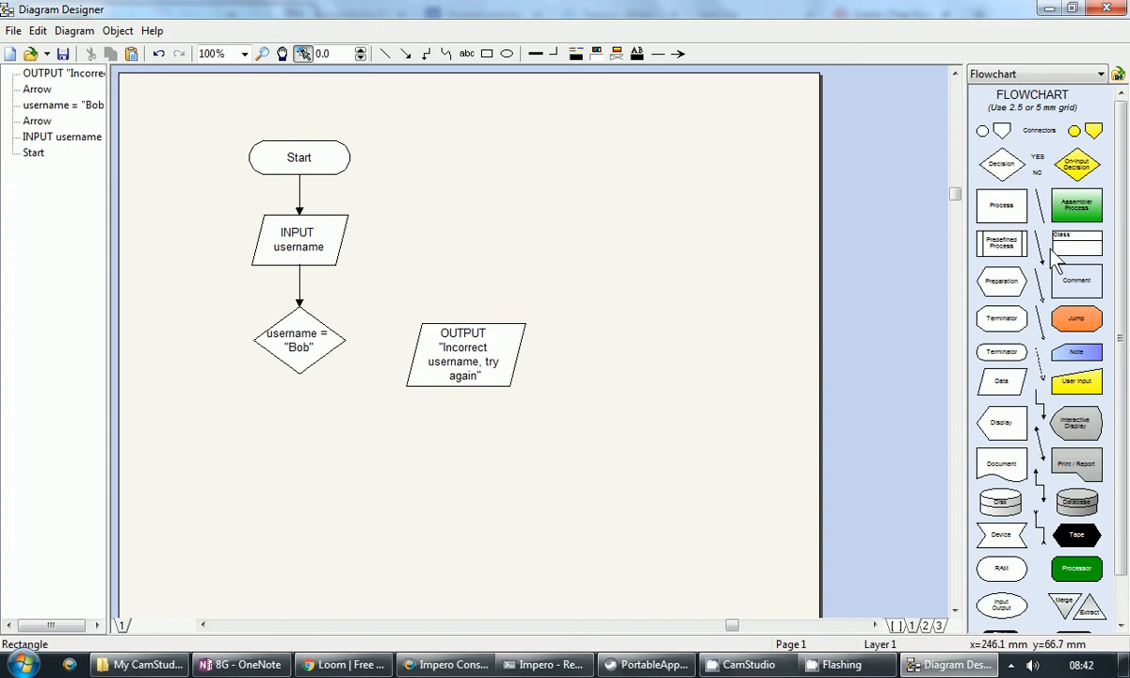
Step: Connect the decision to the Incorrect username output with an arrow labelled NO
left_click_drag(1040, 247, 345, 340)
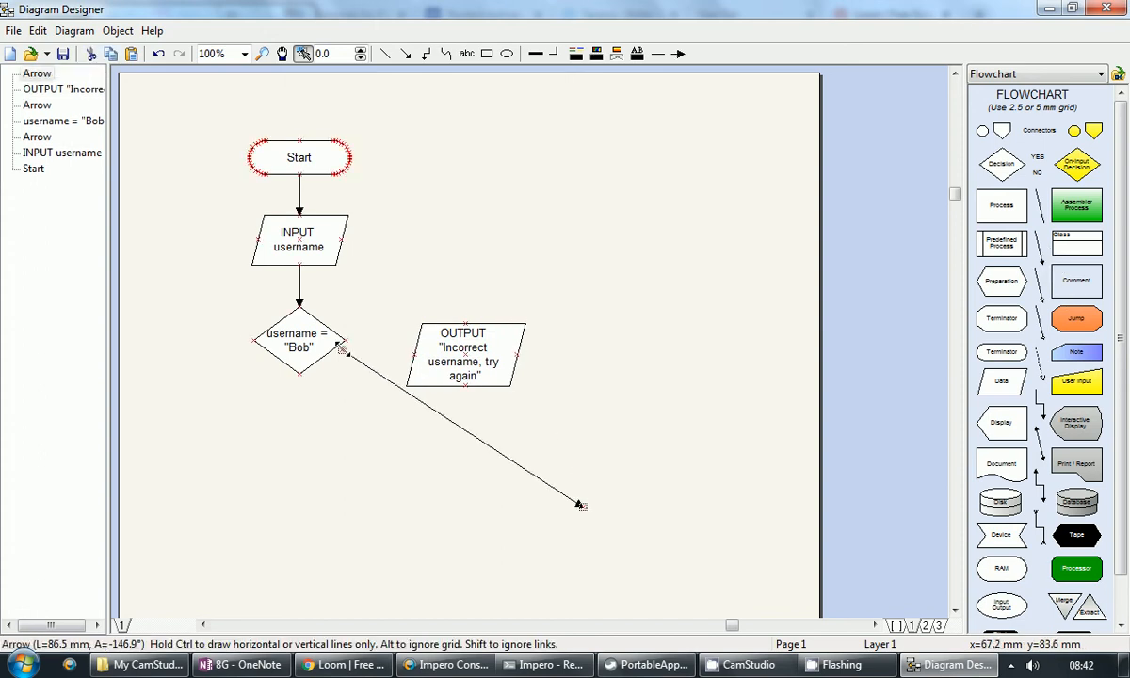
left_click_drag(582, 505, 468, 341)
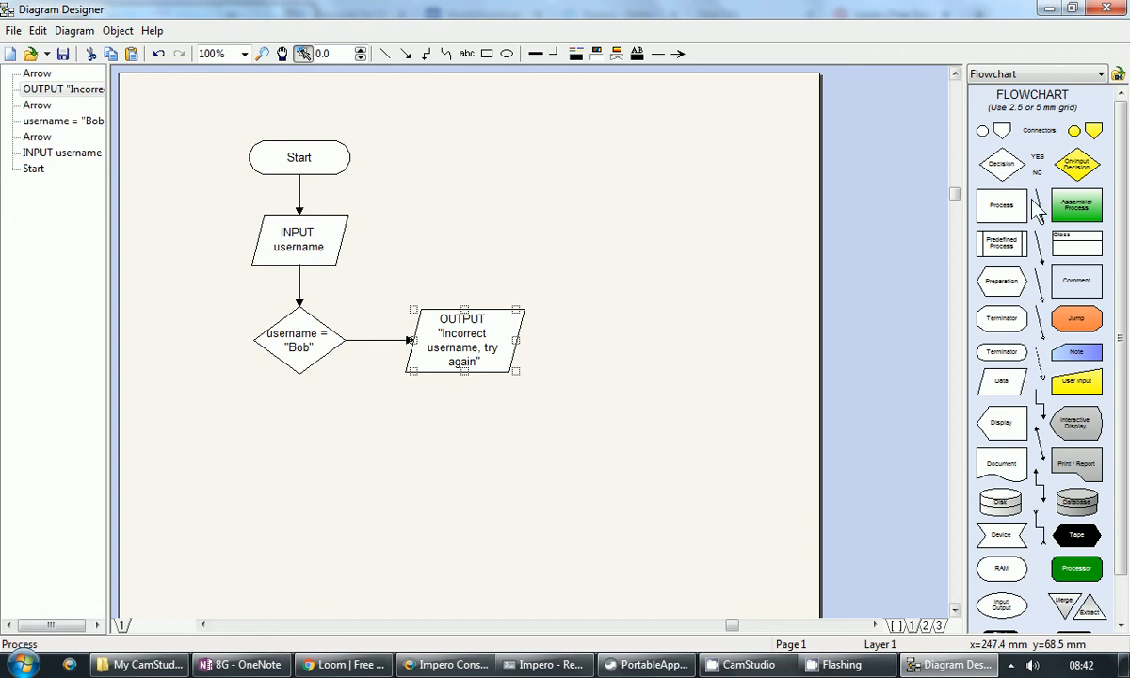
left_click_drag(1038, 173, 369, 325)
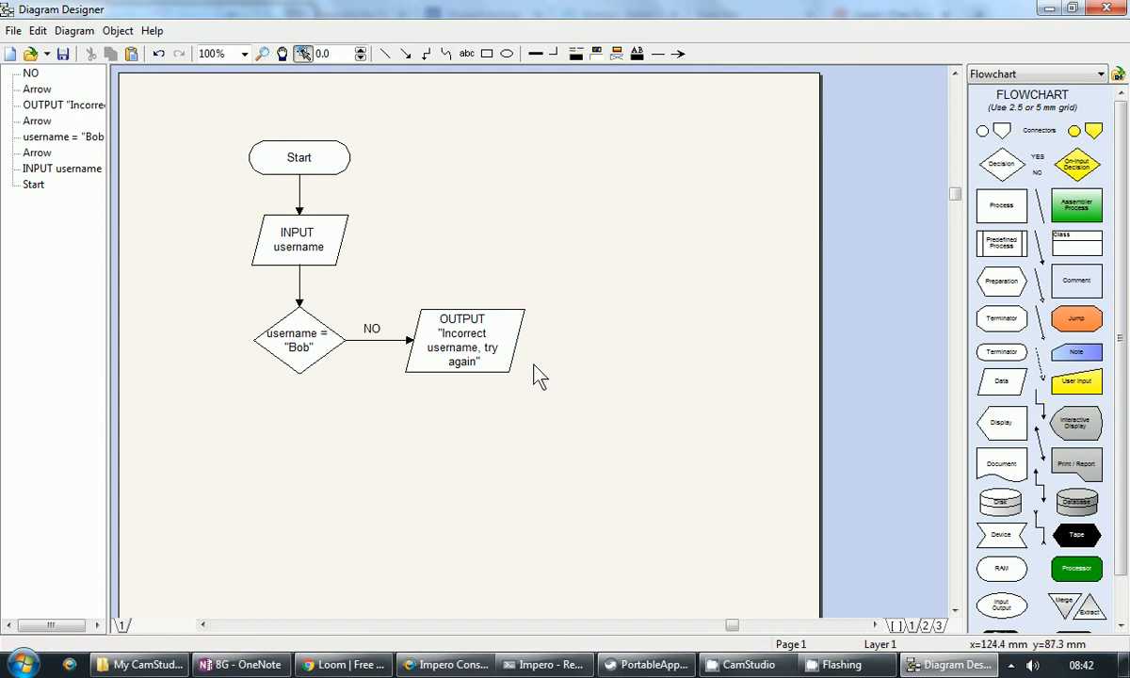
Step: Loop an elbow connector from the output's top back to INPUT username and align the shapes
left_click(473, 333)
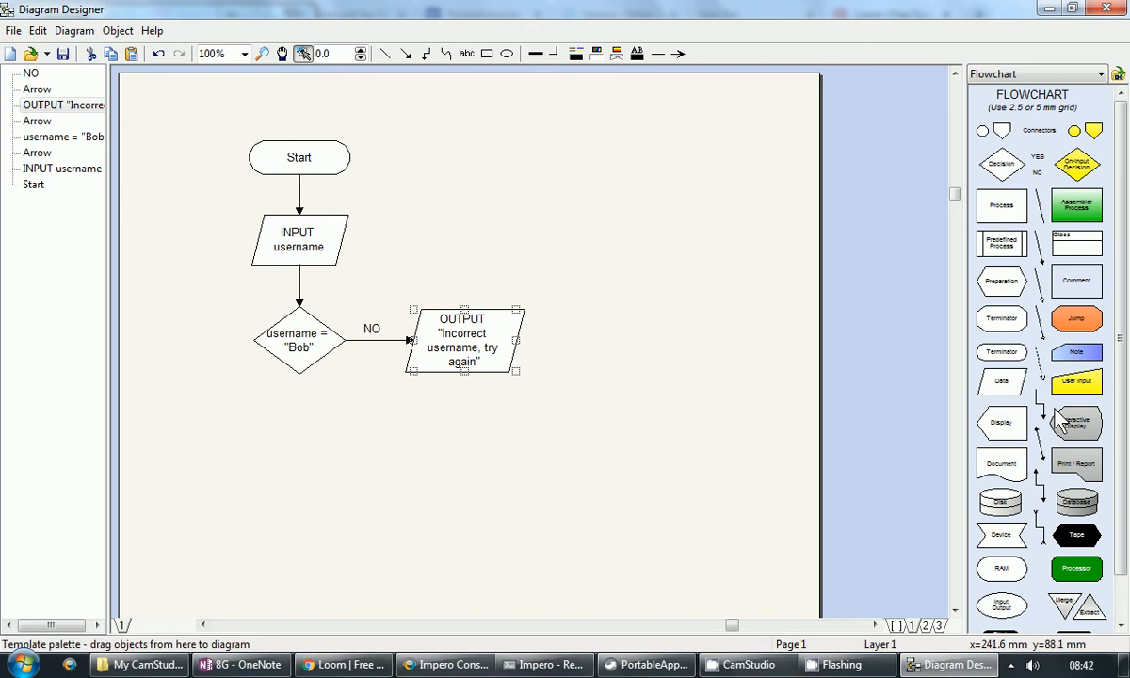
left_click_drag(1054, 411, 464, 309)
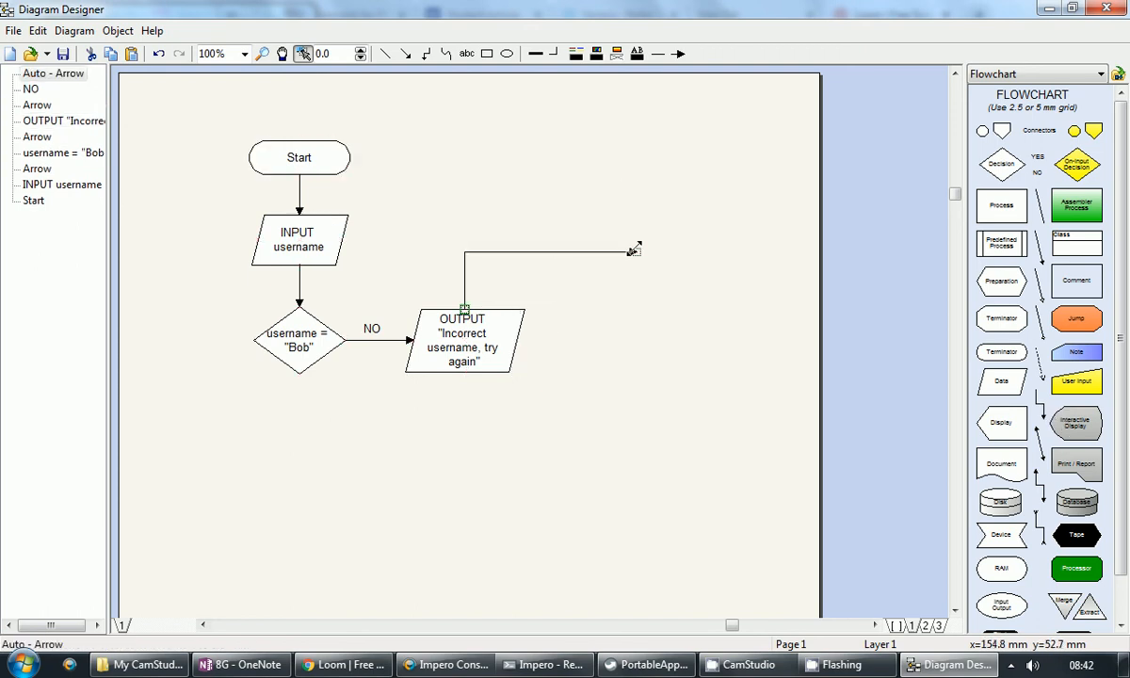
left_click_drag(636, 252, 343, 239)
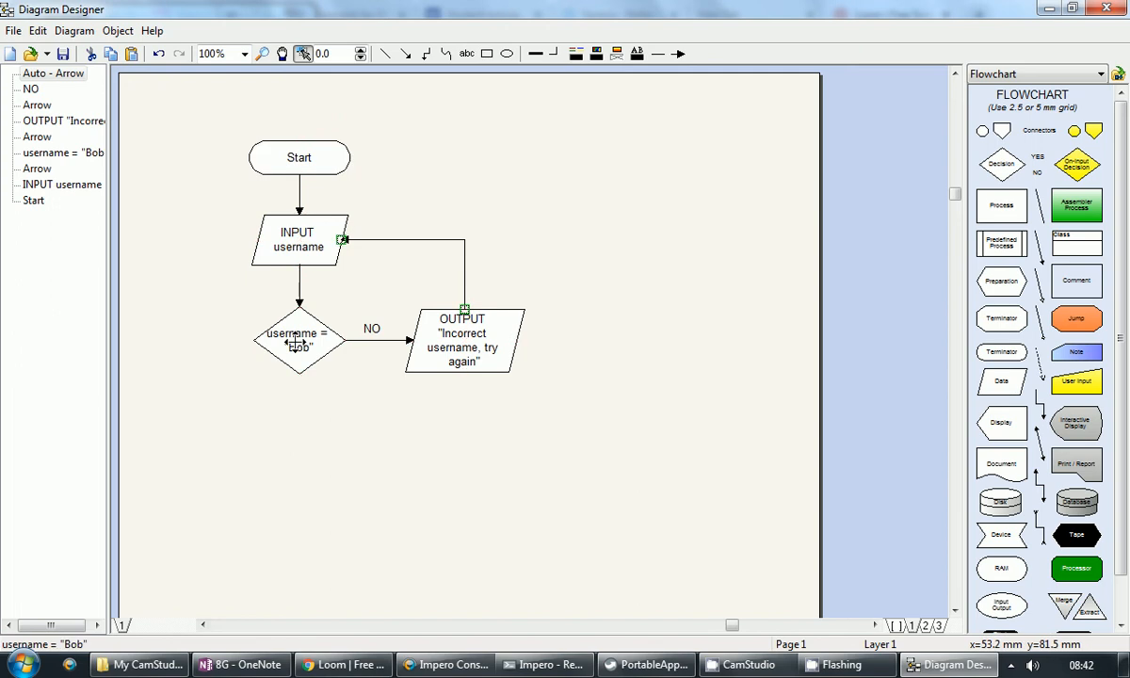
mouse_move(297, 344)
left_mouse_down()
mouse_move(295, 485)
mouse_move(295, 330)
mouse_move(296, 343)
left_mouse_up()
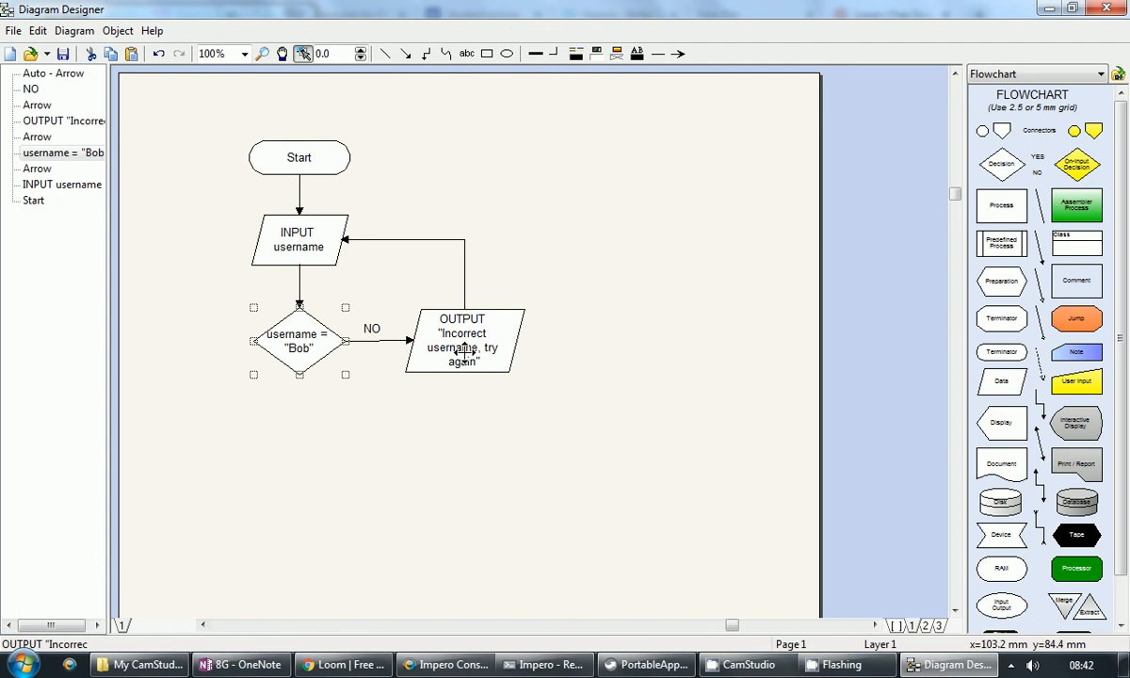
mouse_move(464, 351)
left_mouse_down()
mouse_move(561, 377)
mouse_move(459, 353)
left_mouse_up()
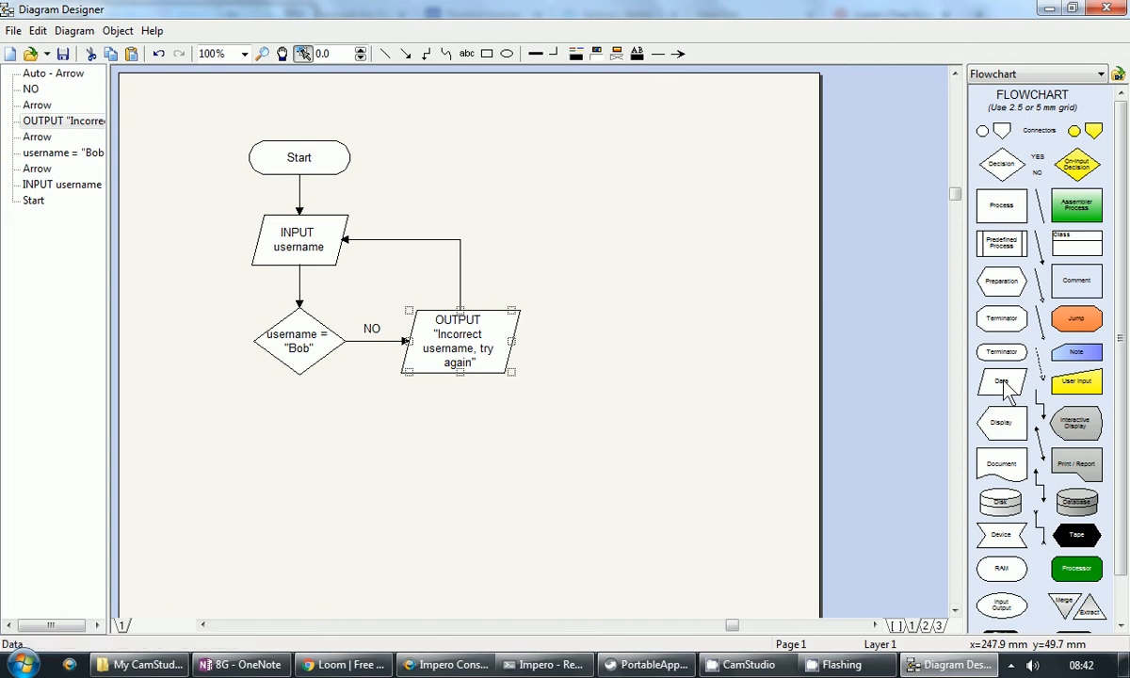
Step: Add an OUTPUT "You have logged in" parallelogram under the decision, linked by a downward arrow
left_click_drag(1004, 386, 276, 436)
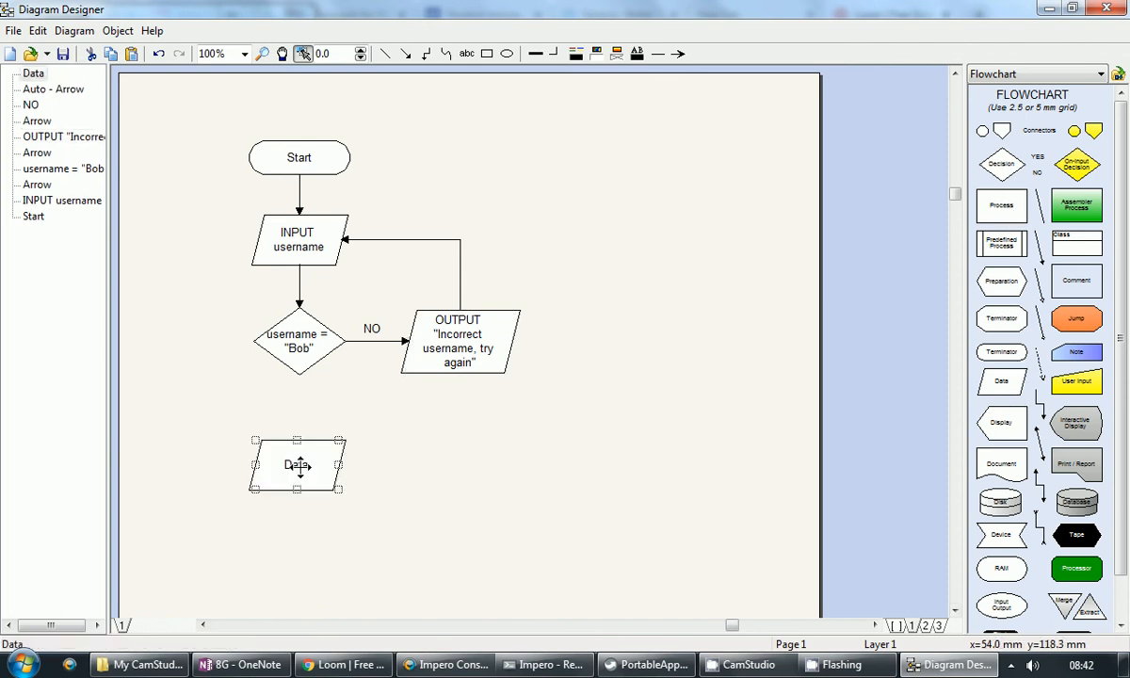
double_click(300, 465)
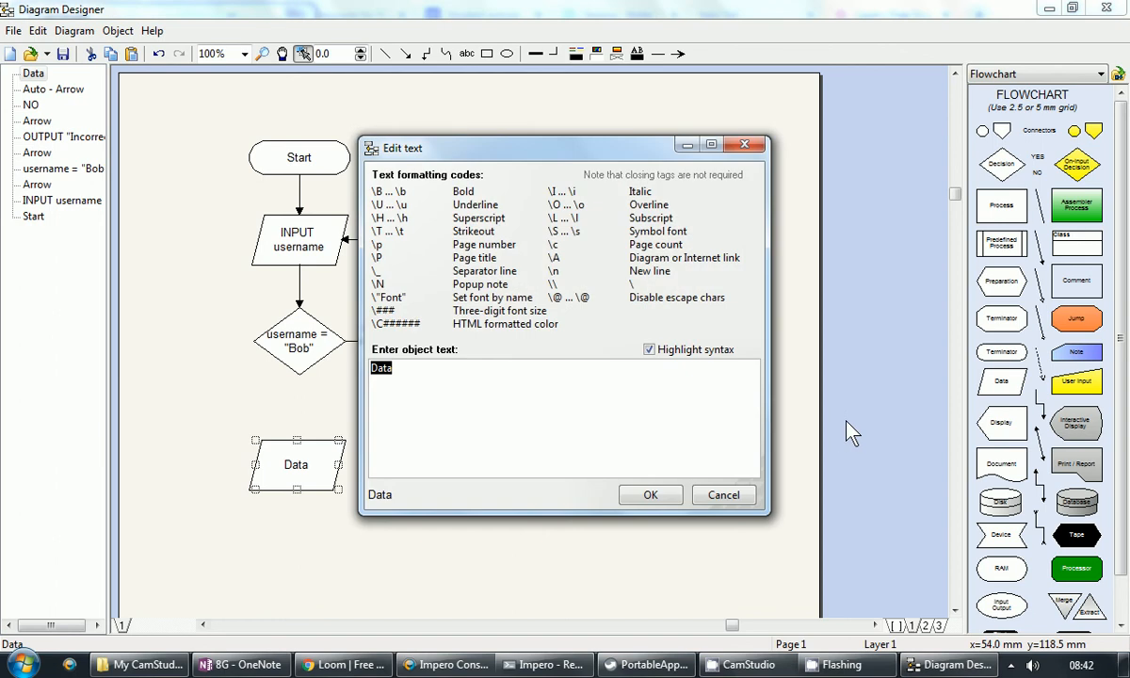
type("OUTPUT ")
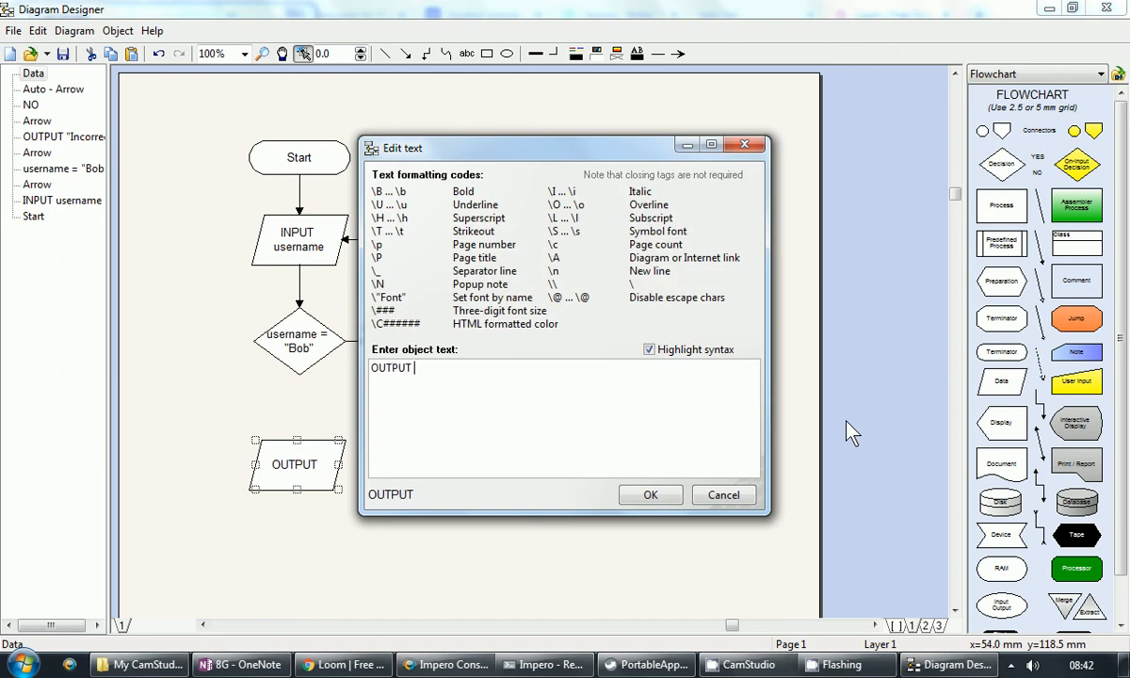
type("\"You ")
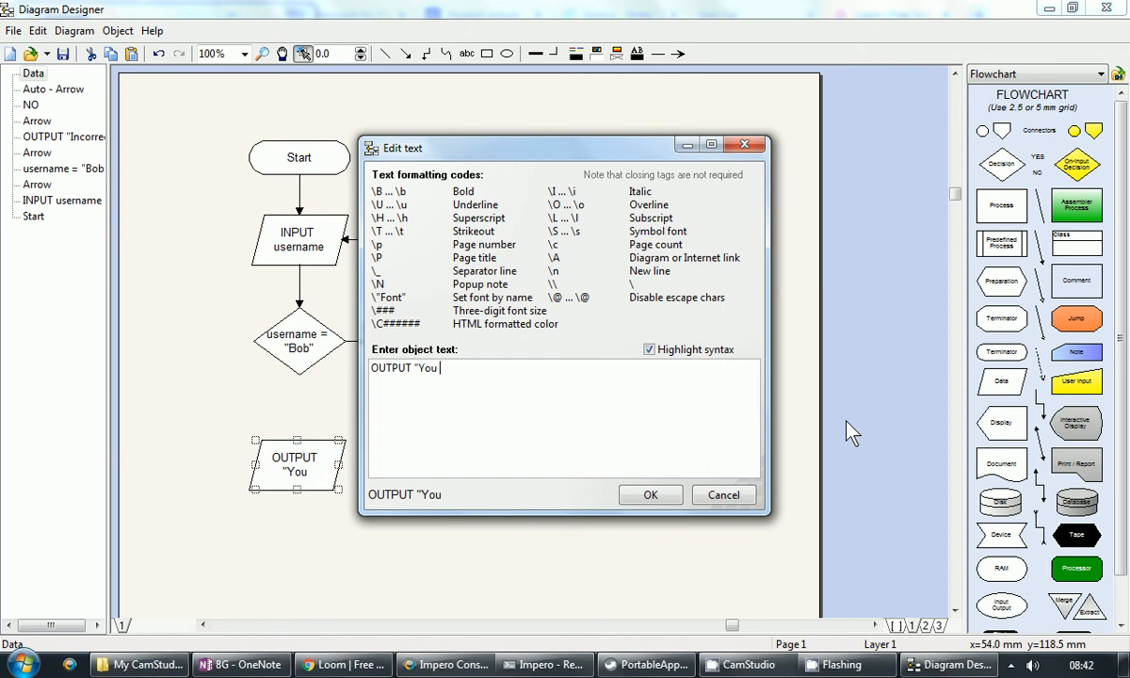
type("have logged in\"")
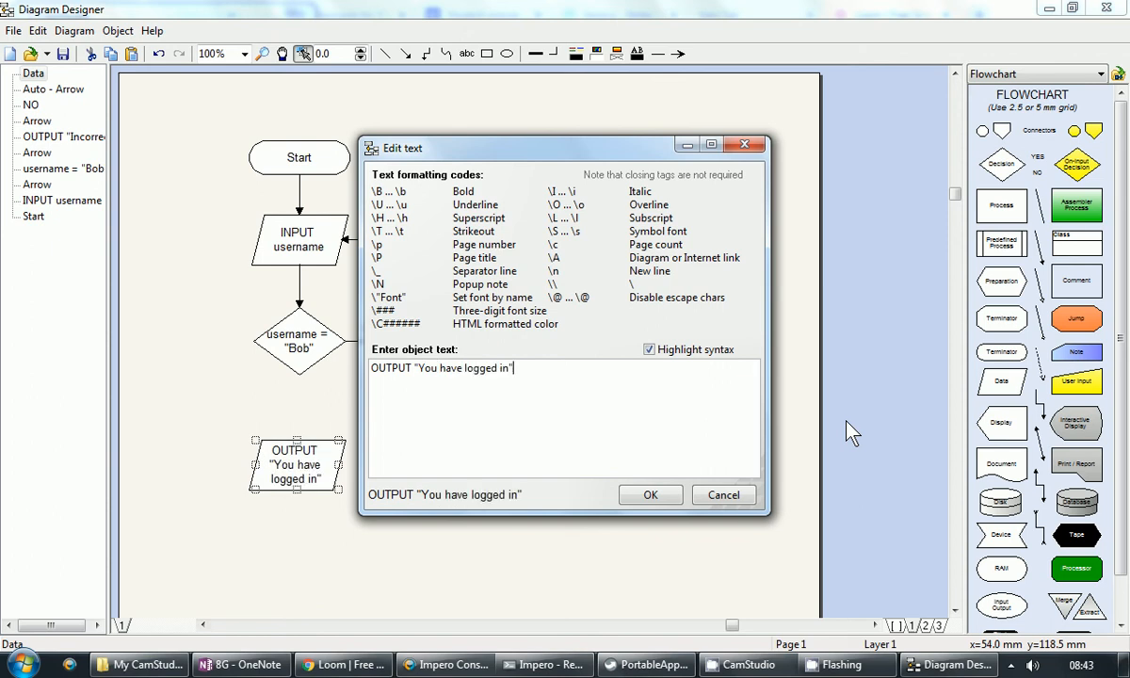
left_click(651, 496)
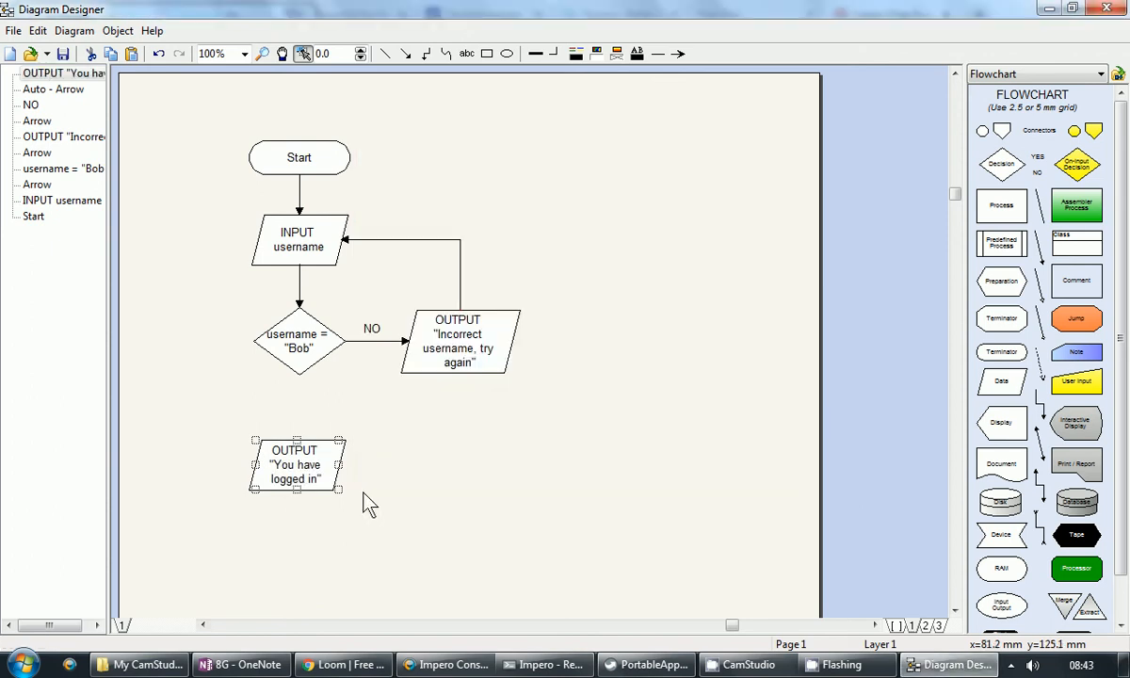
left_click_drag(306, 468, 309, 446)
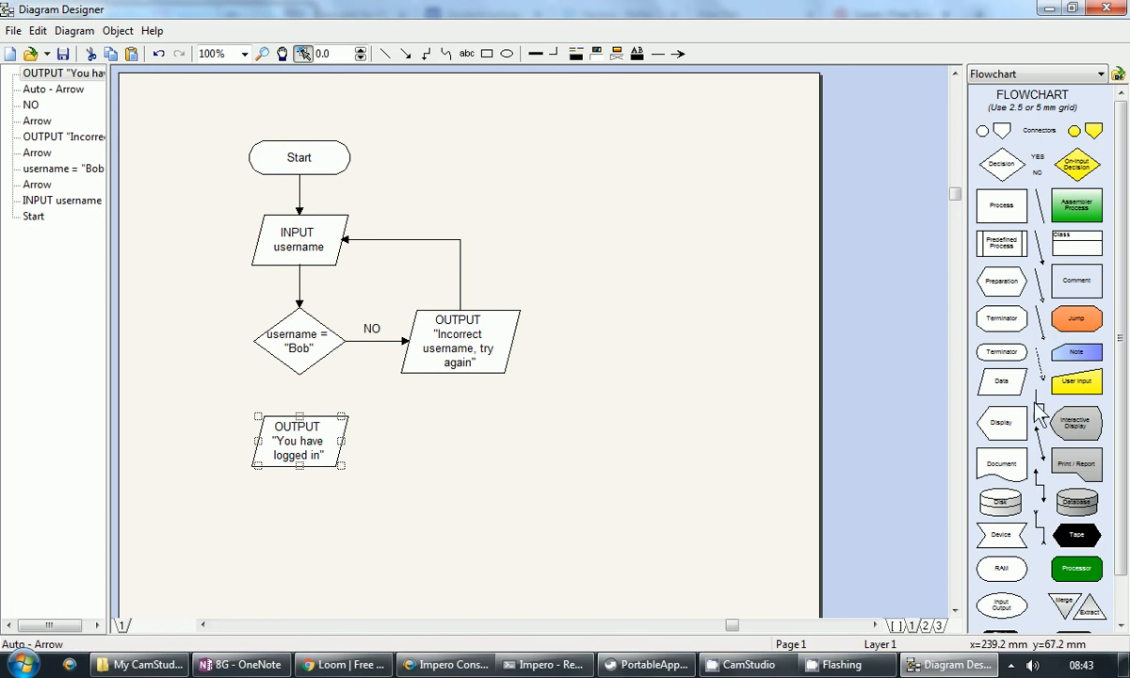
left_click_drag(1045, 263, 298, 374)
left_click_drag(493, 493, 298, 414)
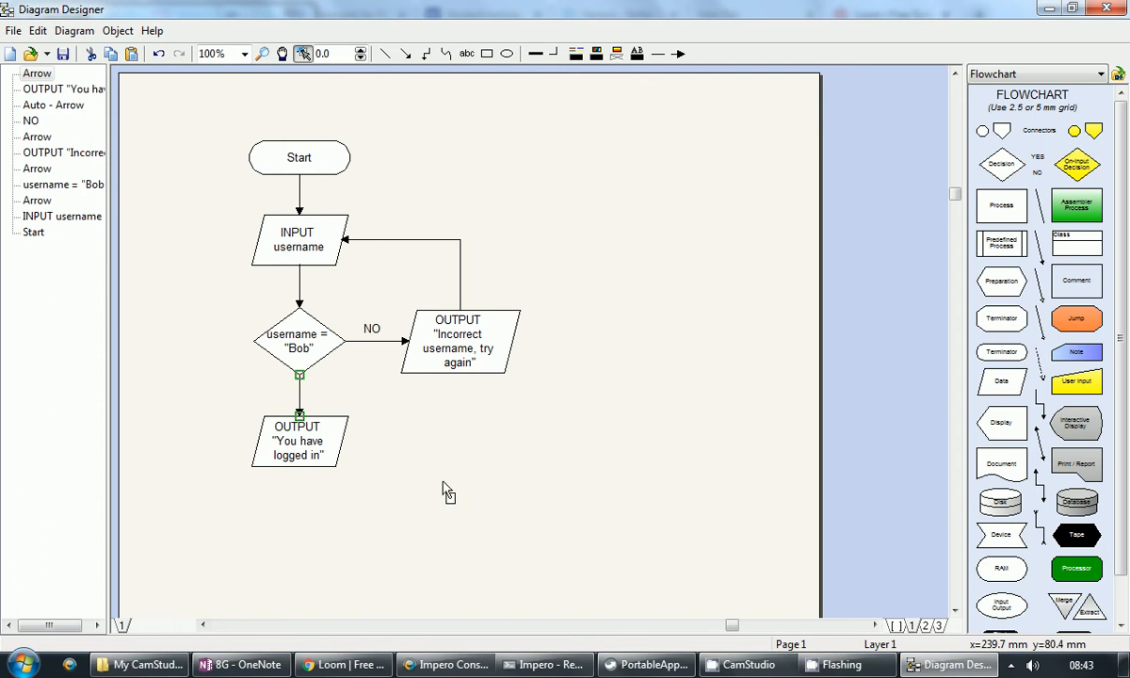
Step: Place a terminator below the logged-in output and label it Stop
left_click(298, 542)
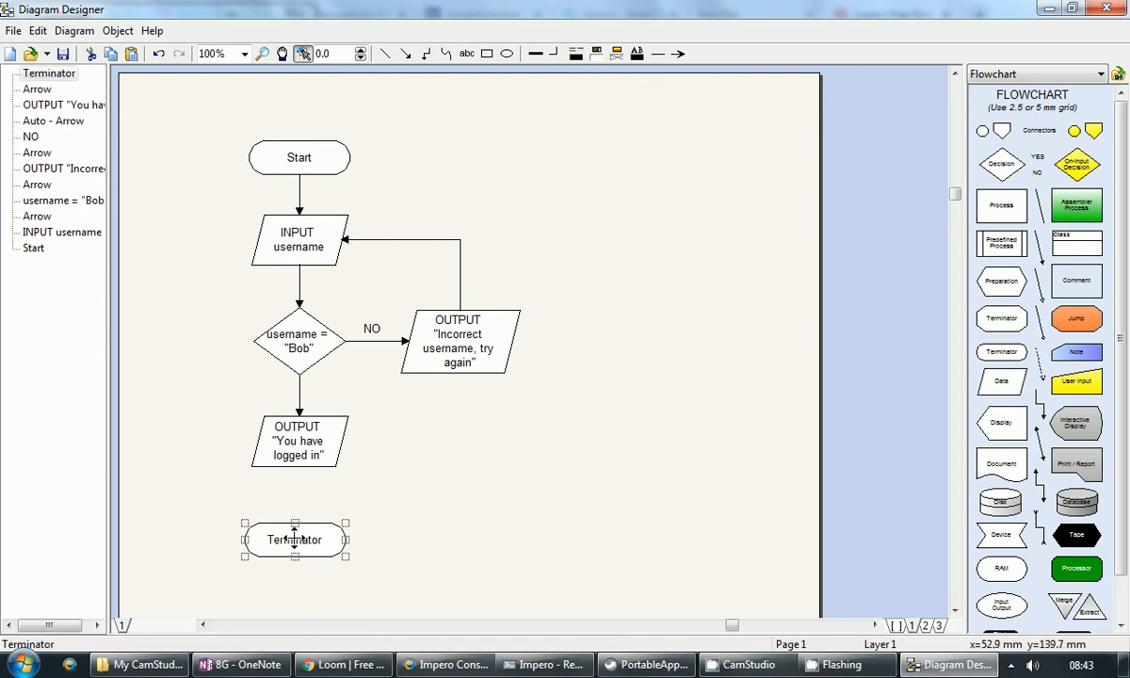
double_click(297, 539)
key("BackSpace")
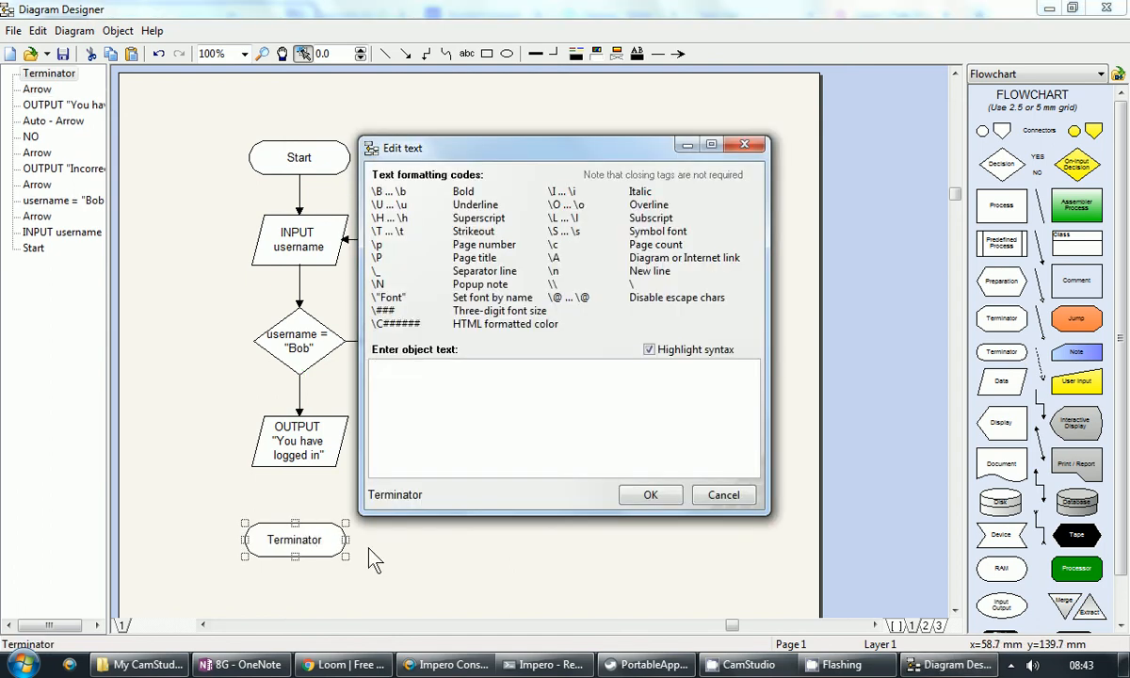
type("Stop")
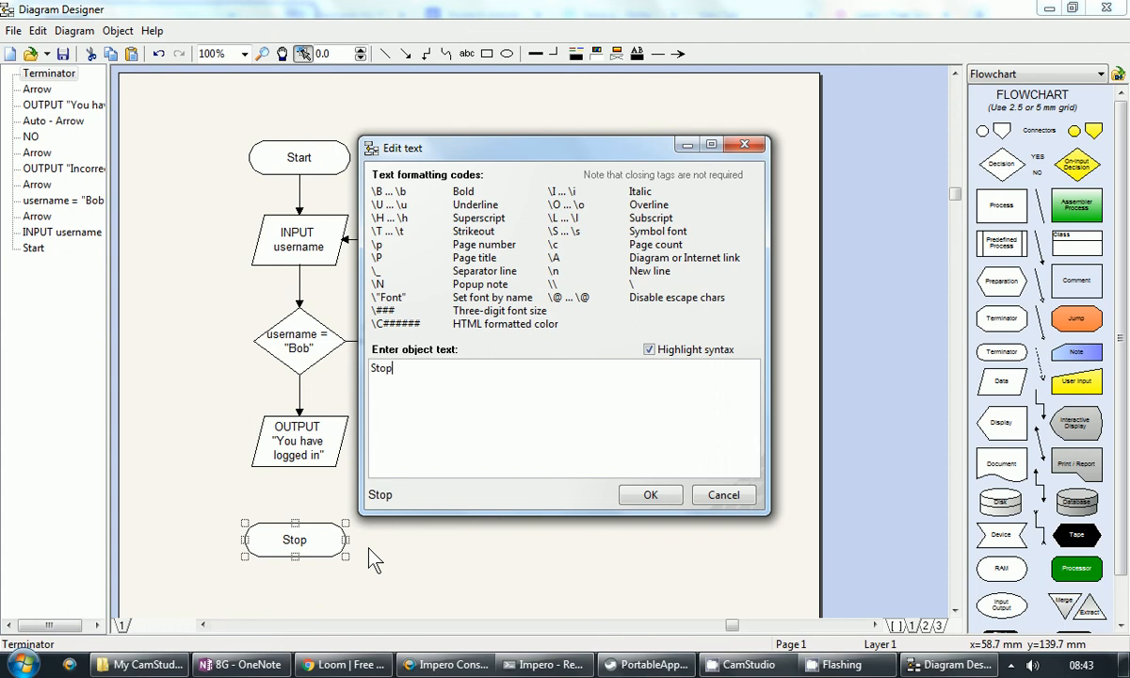
left_click(651, 496)
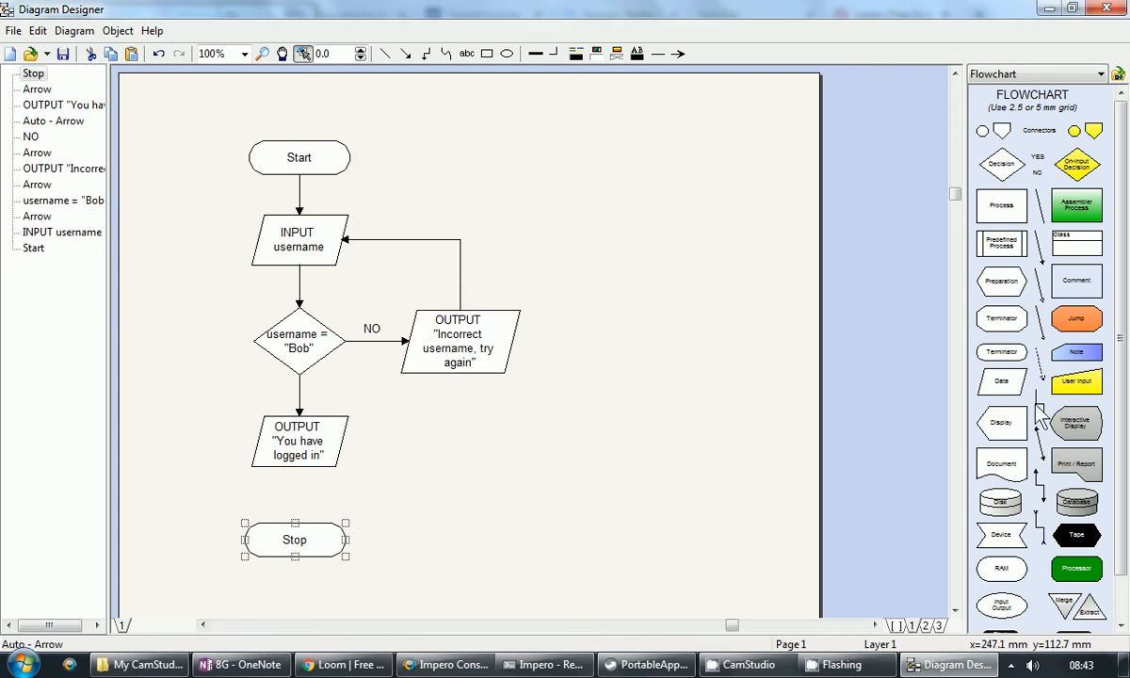
Step: Connect an arrow from the "You have logged in" box down to Stop
mouse_move(383, 595)
left_mouse_down()
mouse_move(369, 524)
mouse_move(298, 466)
left_mouse_up()
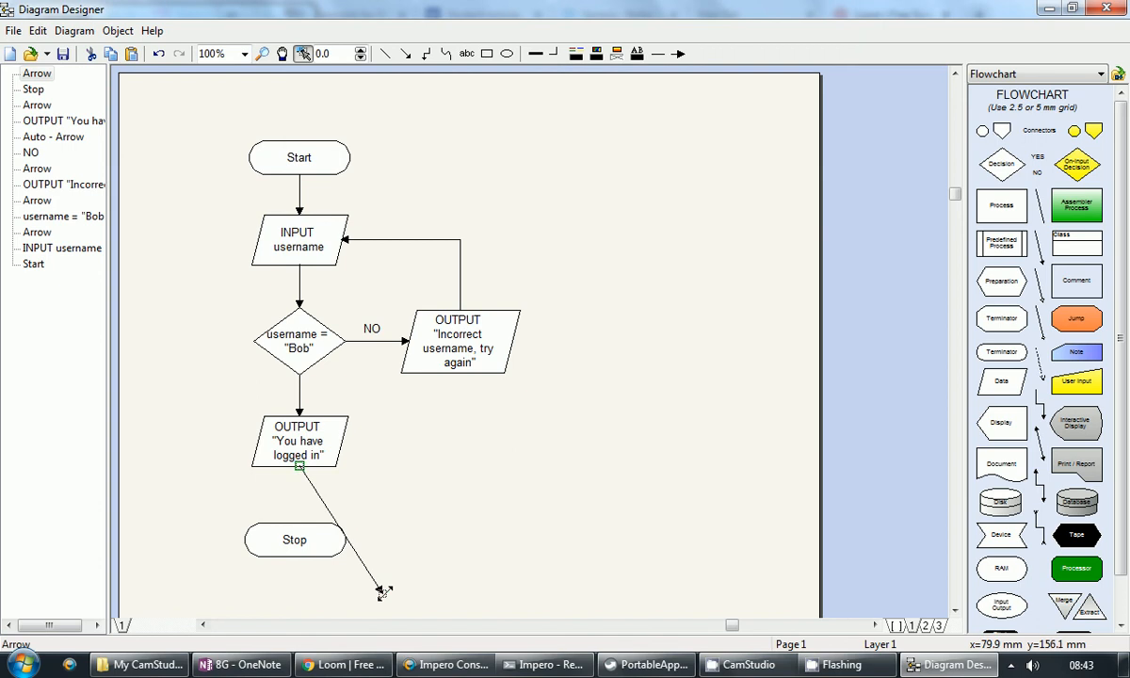
left_click_drag(384, 596, 300, 517)
left_click(295, 539)
left_click(540, 489)
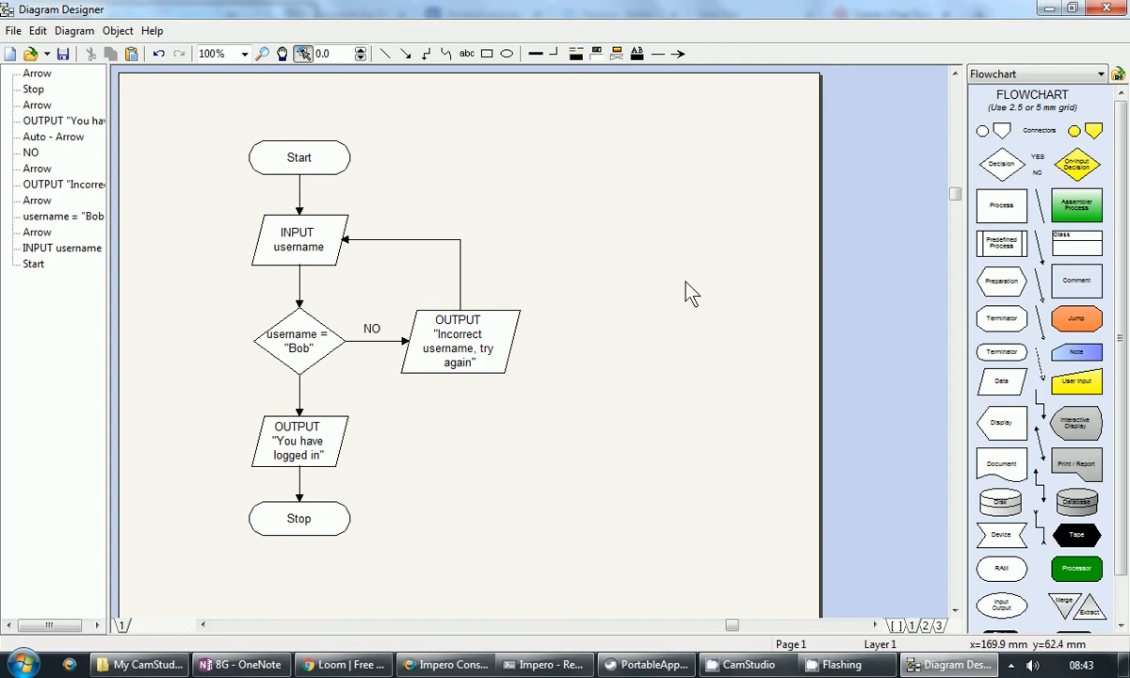
left_click(13, 32)
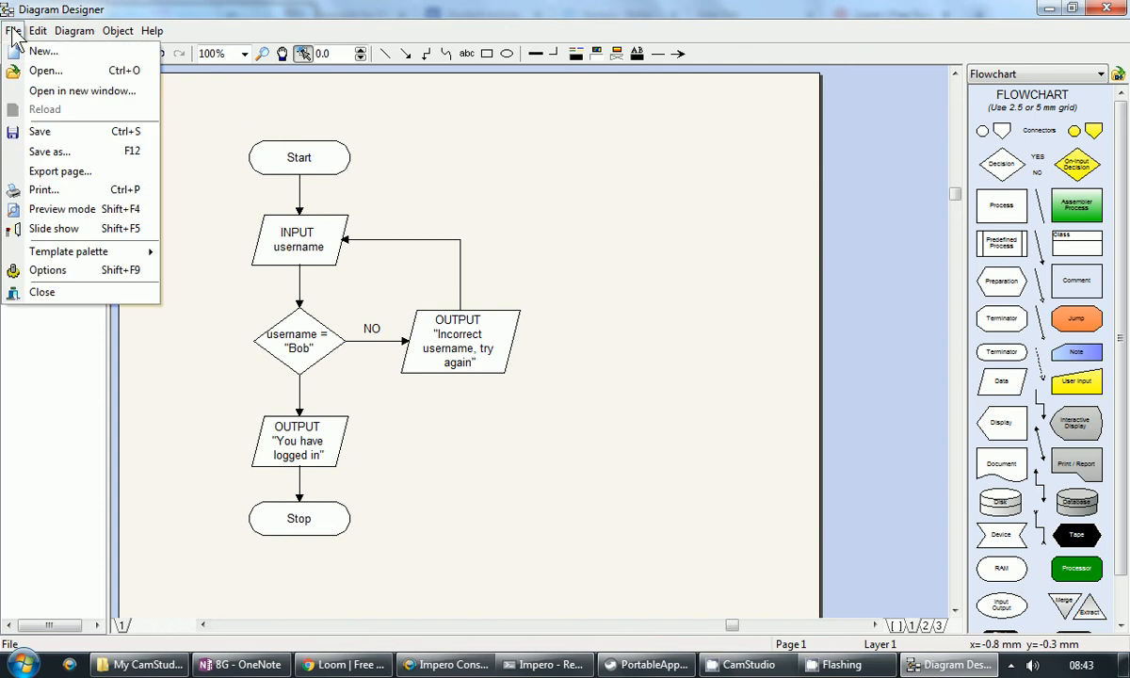
Step: Export the page as a PNG image named 'log on flowchart'
left_click(66, 174)
left_click(514, 452)
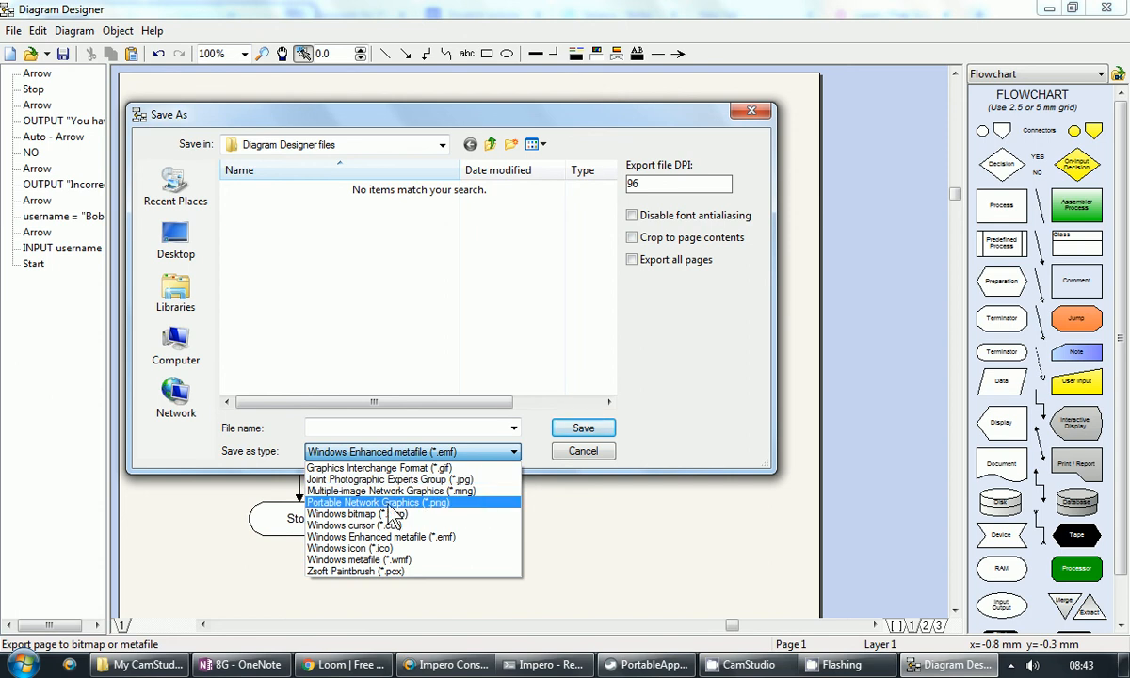
left_click(419, 502)
left_click(433, 428)
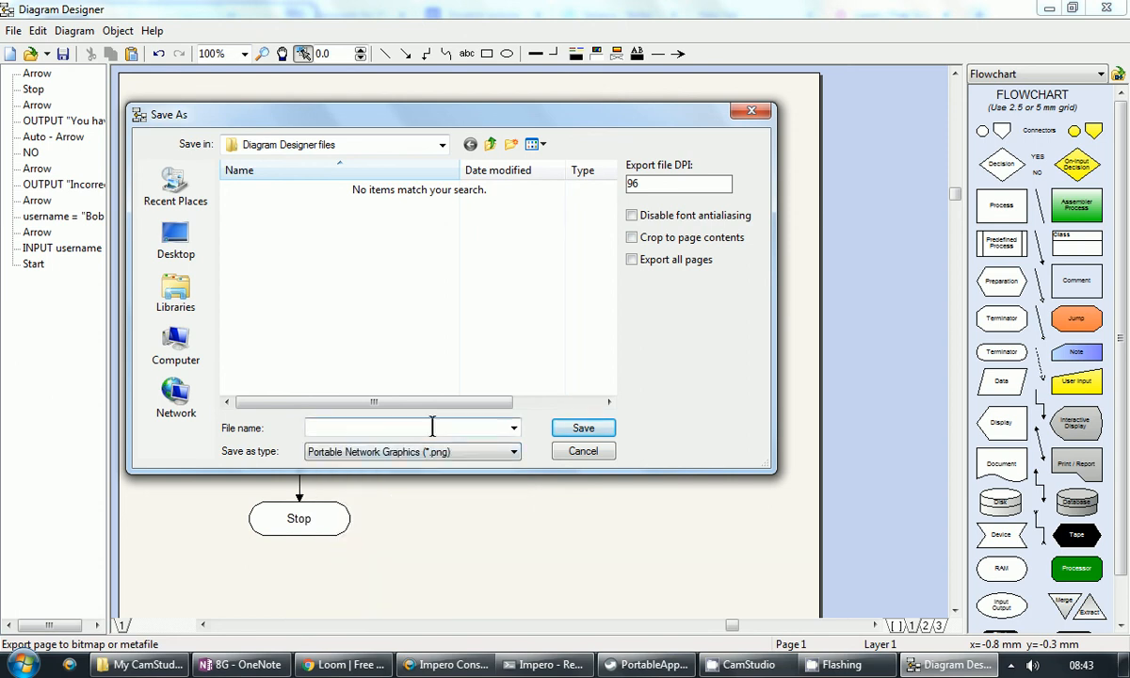
type("log on flowchart")
Step: Create a 'Diagram designer files' folder in My Documents and save the PNG export there
left_click(442, 148)
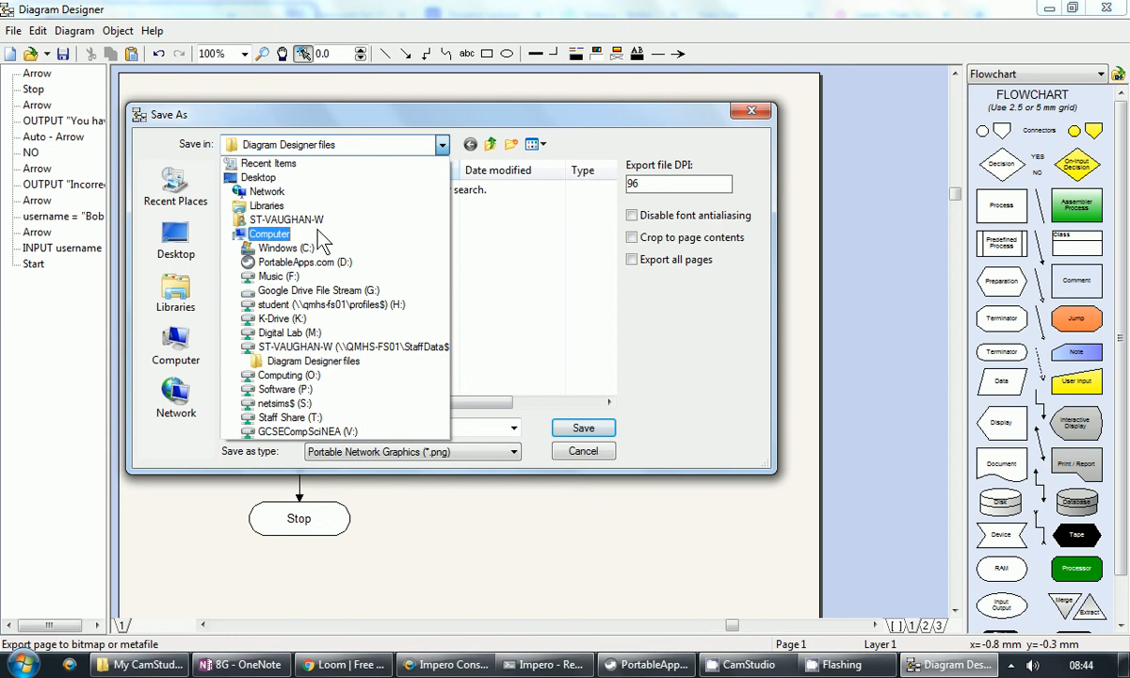
left_click(325, 349)
double_click(306, 342)
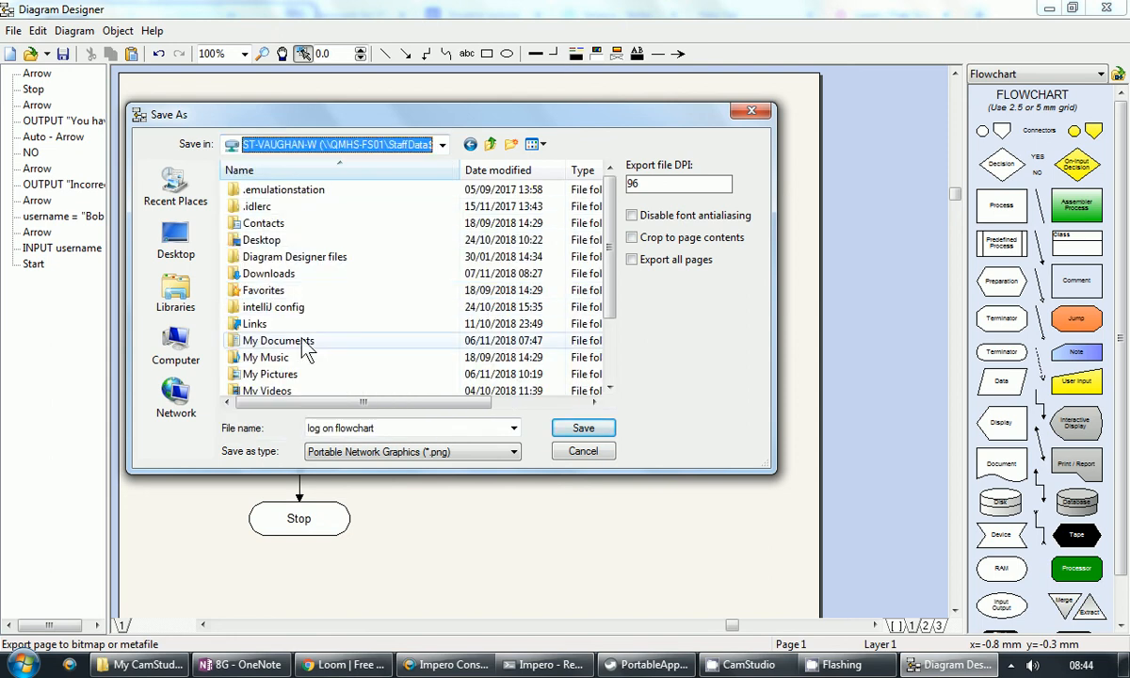
left_click(510, 144)
type("Di")
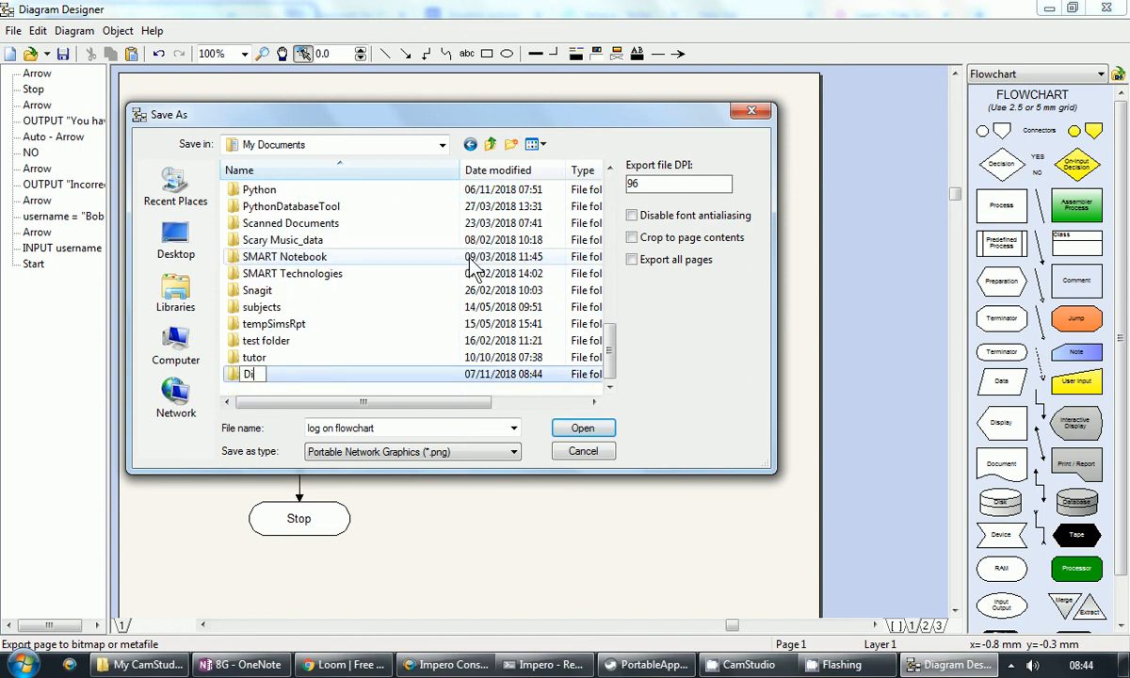
type("agram designer files")
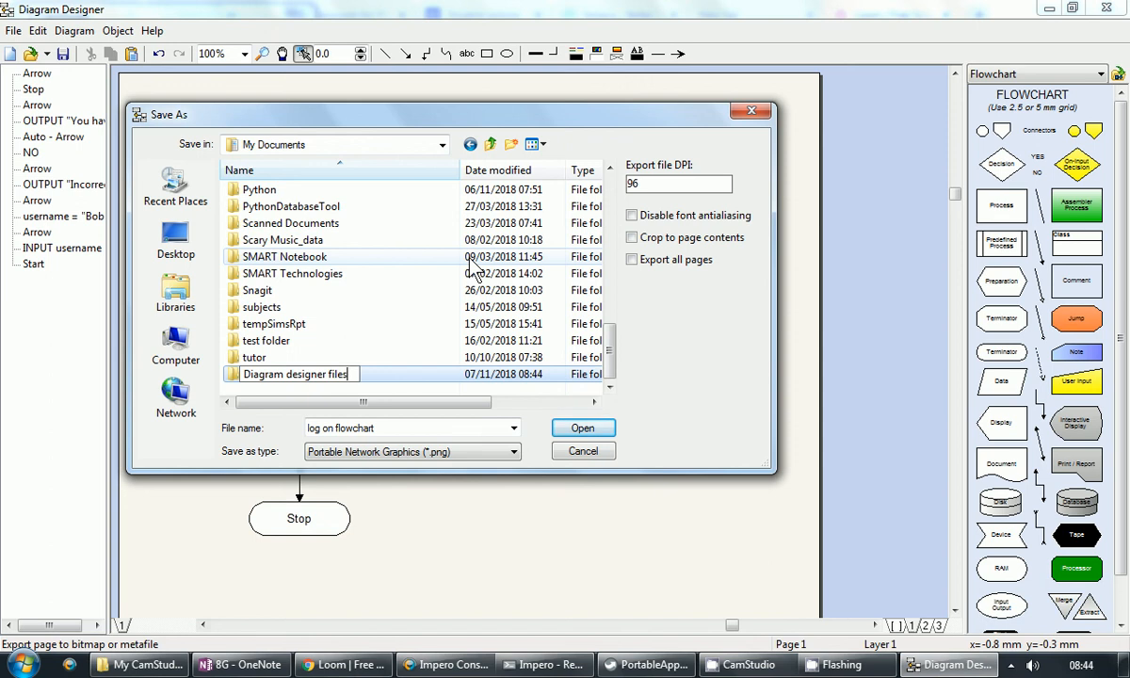
key("Return")
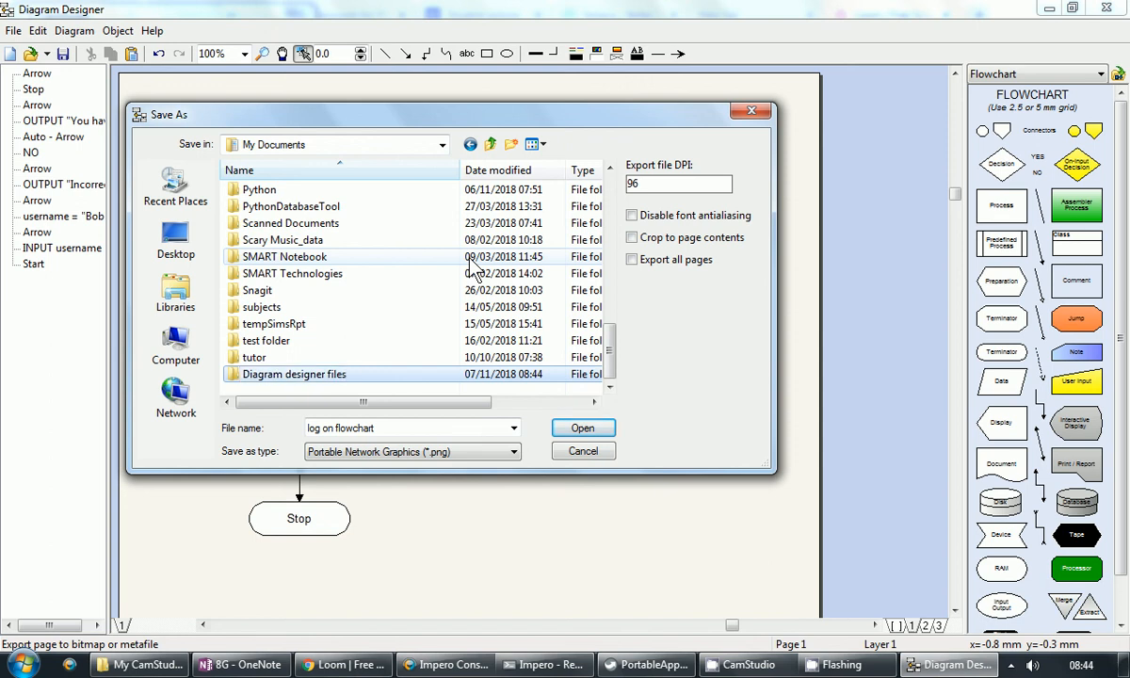
double_click(325, 374)
left_click(574, 435)
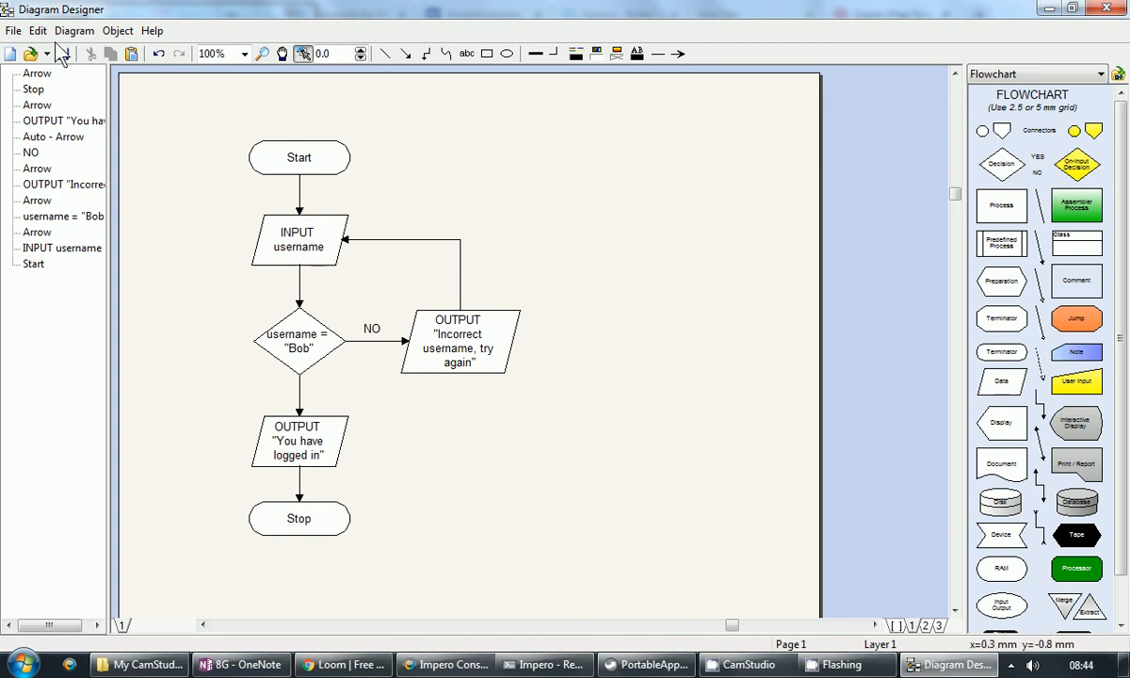
Step: Save the diagram as a .ddd file 'log on flowchart' in the Diagram designer files folder
left_click(14, 30)
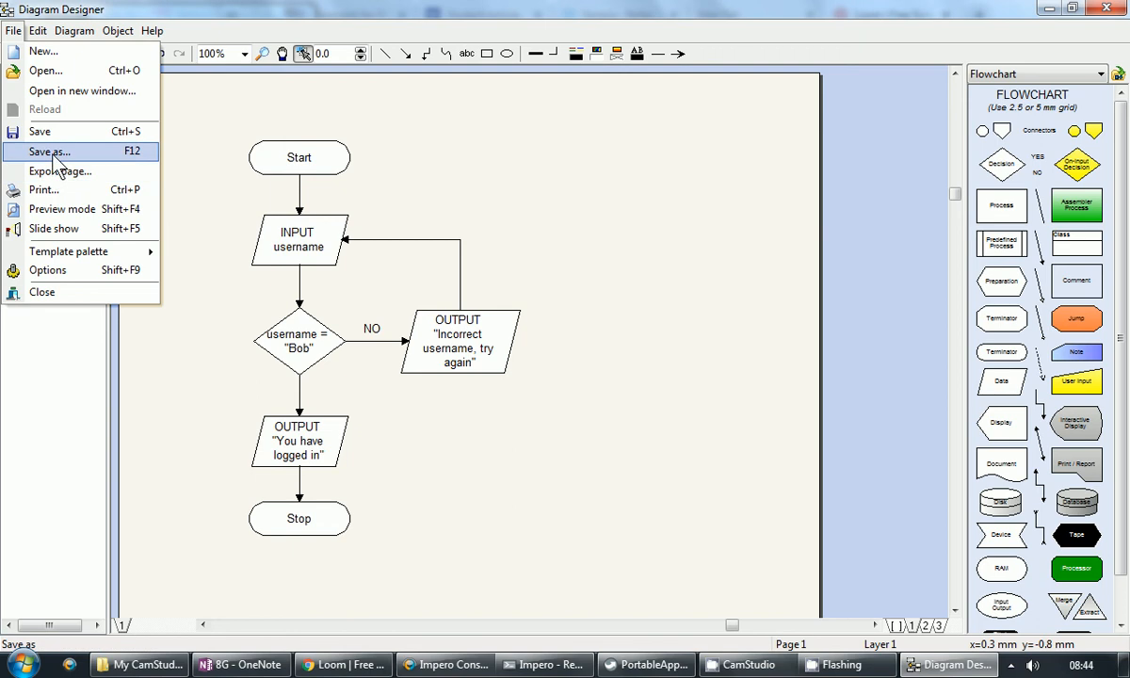
left_click(52, 152)
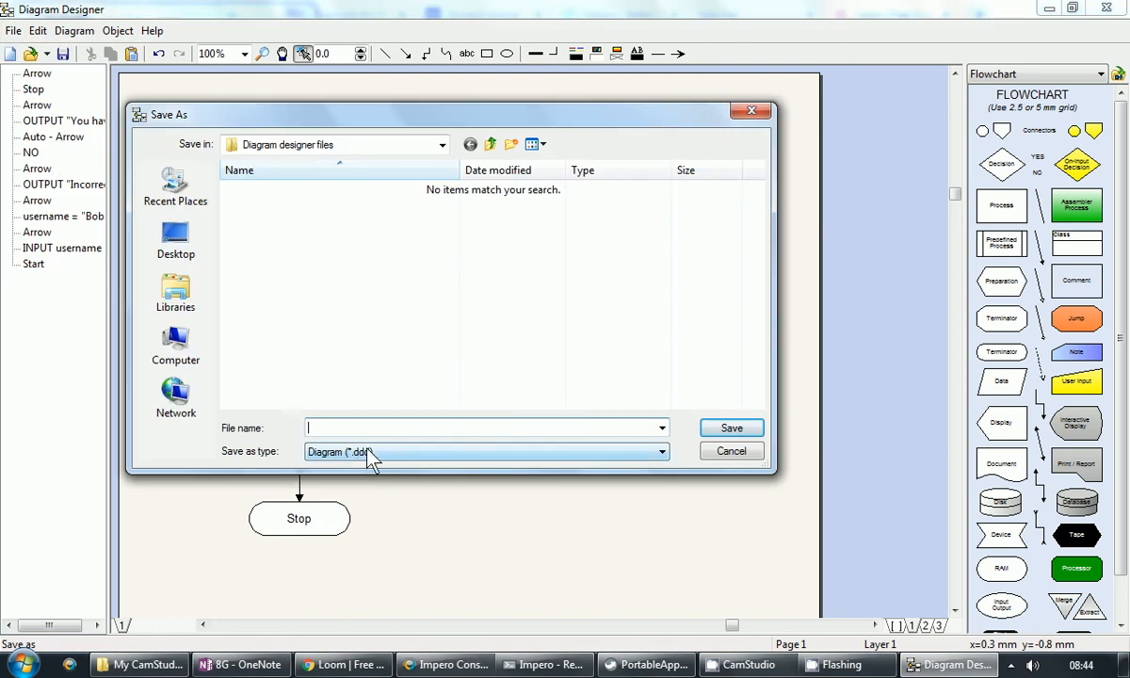
left_click(442, 146)
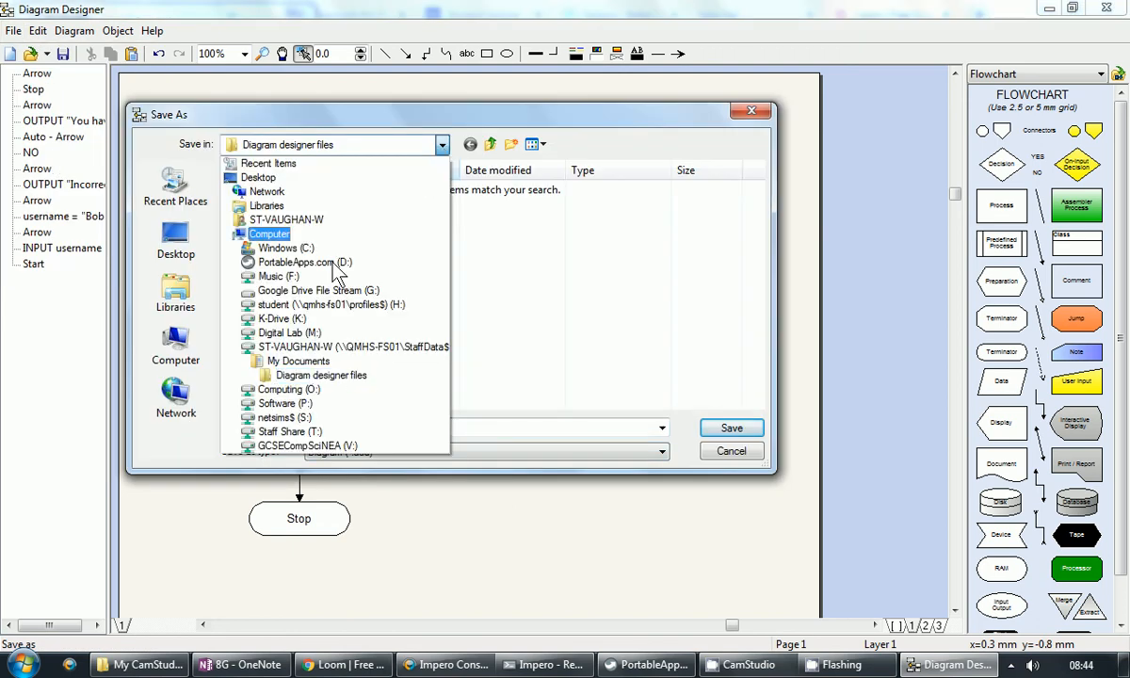
left_click(310, 375)
left_click(336, 428)
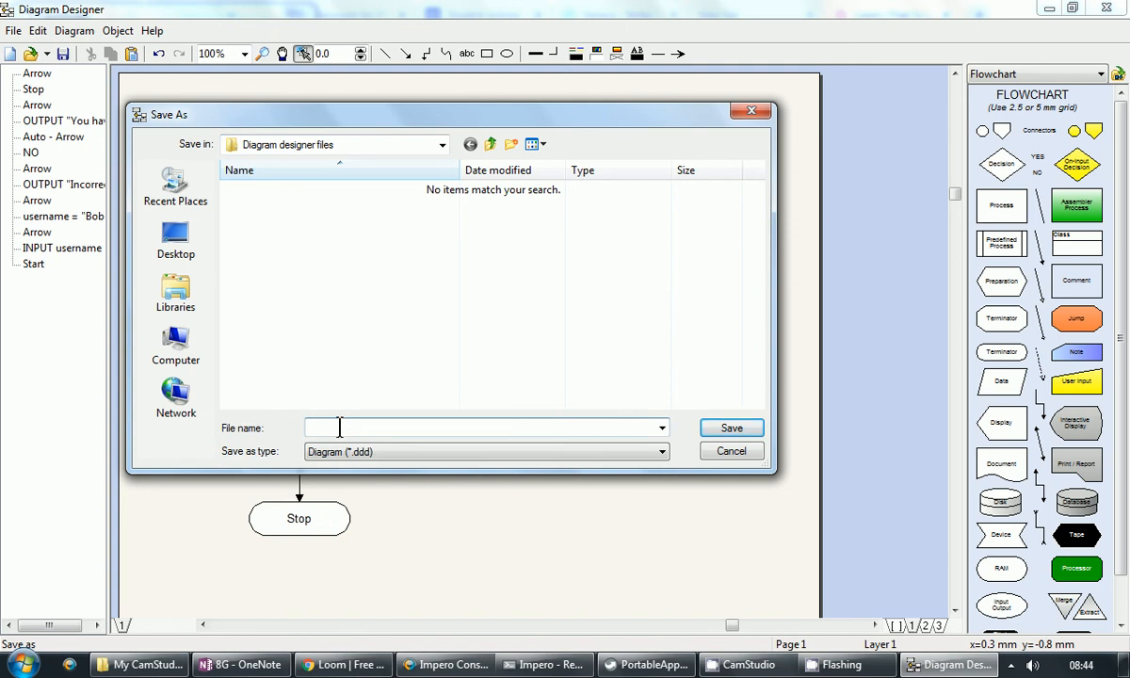
type("log on flowchart")
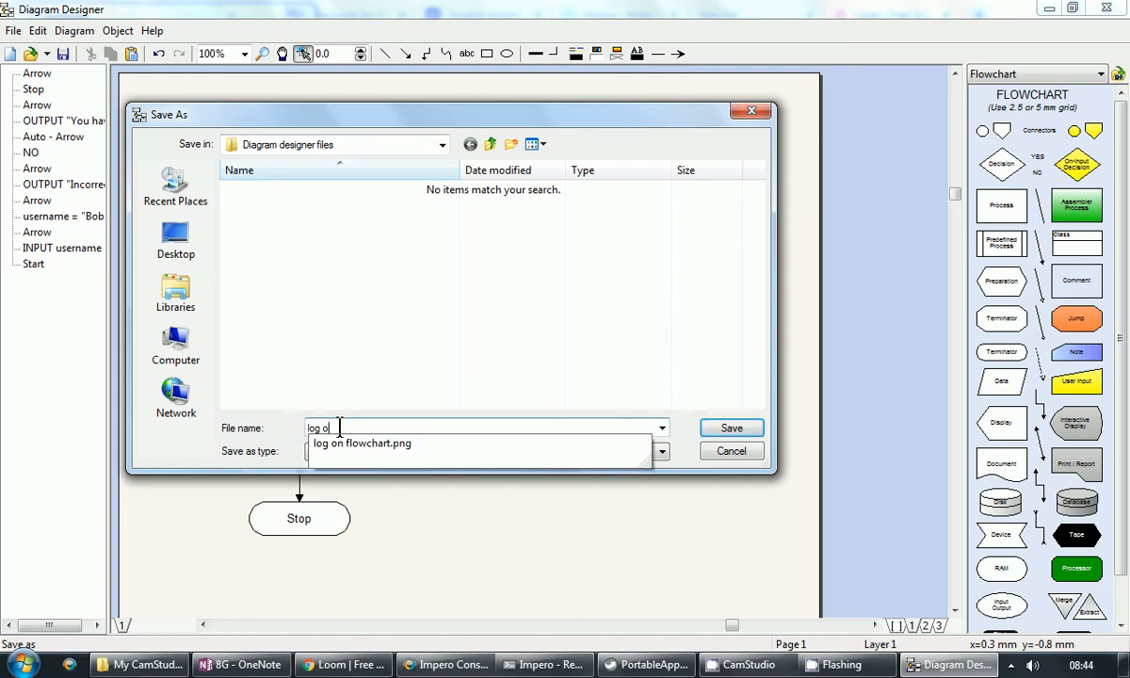
left_click(749, 432)
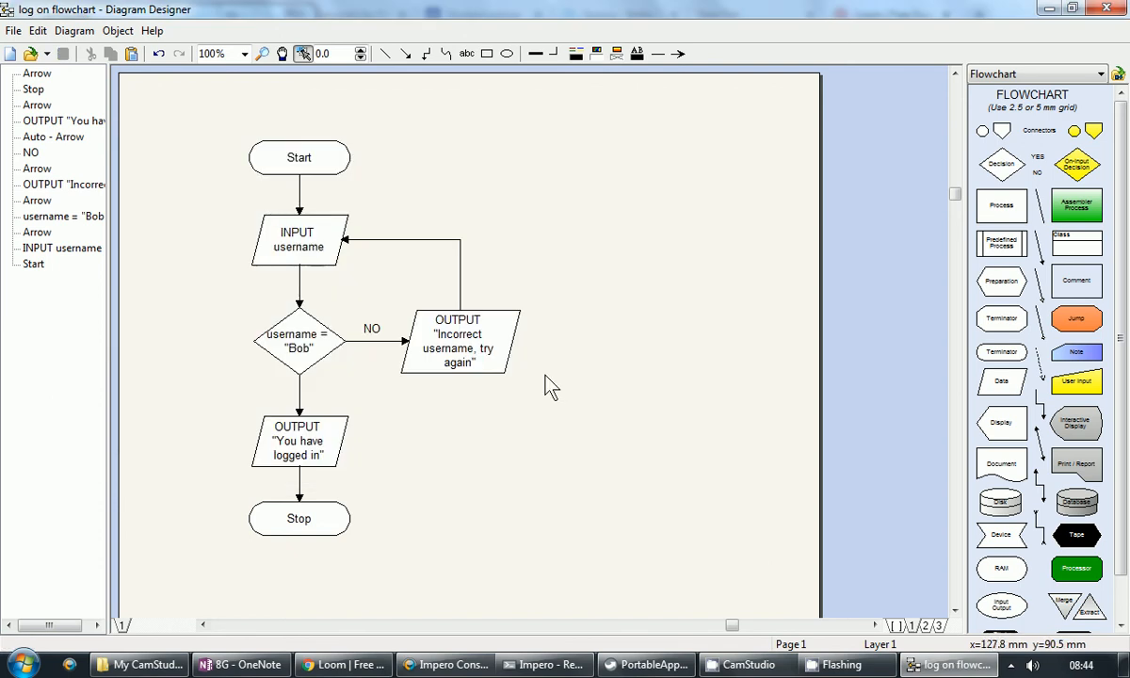